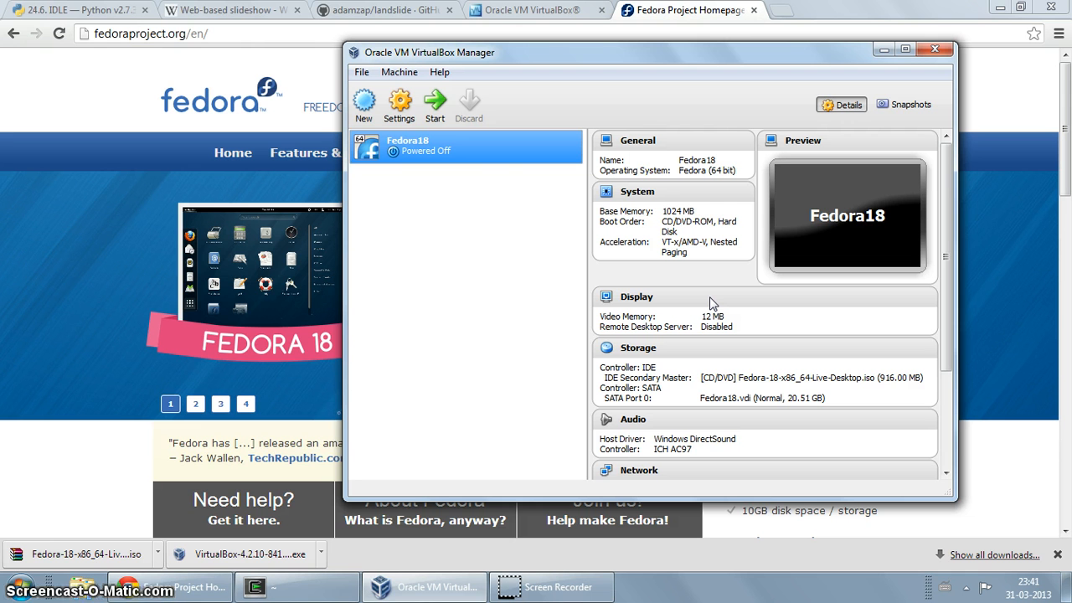
# - Remove the Fedora 18 live ISO from Fedora18's IDE controller in Storage settings and save
pyautogui.click(471, 151)
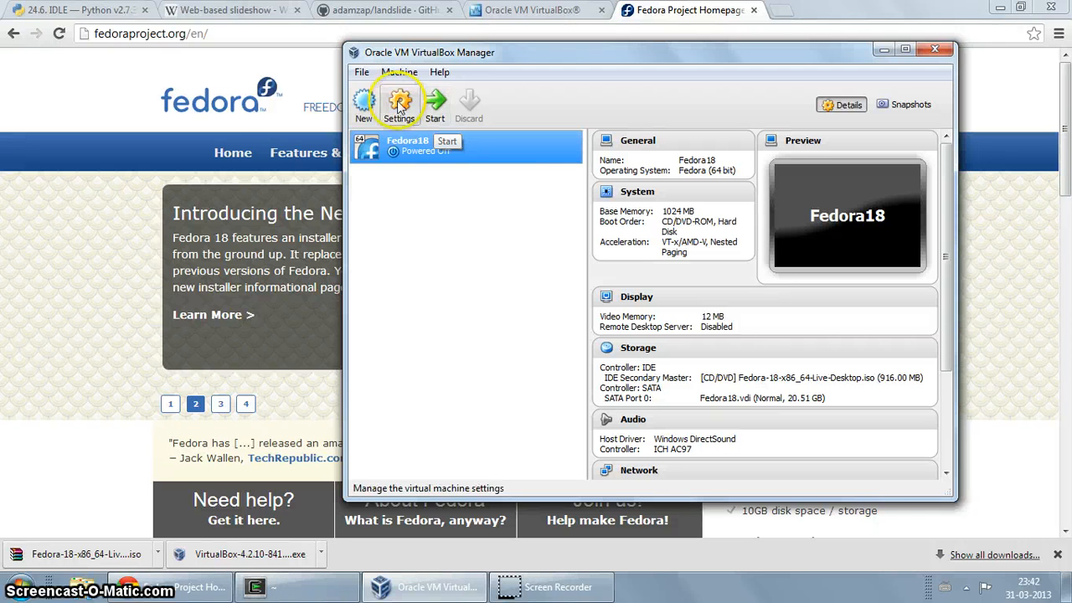
pyautogui.click(401, 102)
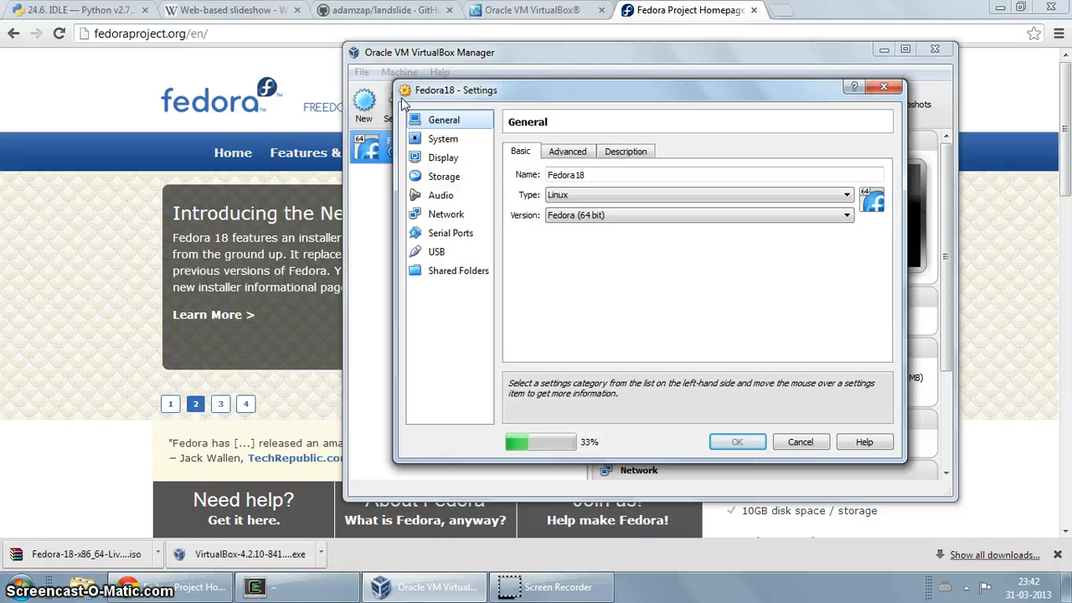
pyautogui.click(454, 140)
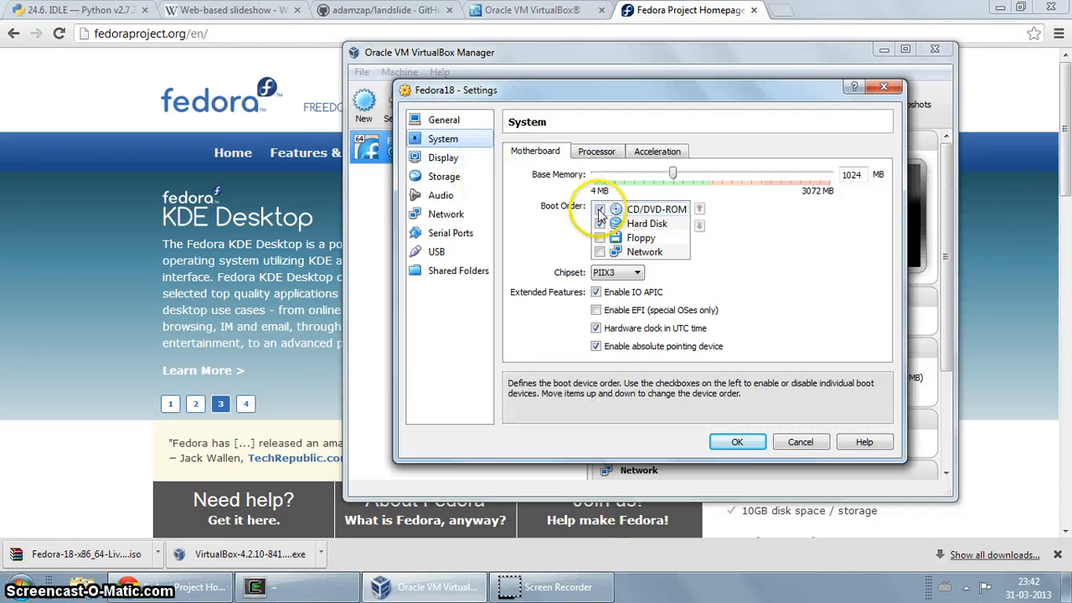
pyautogui.click(446, 176)
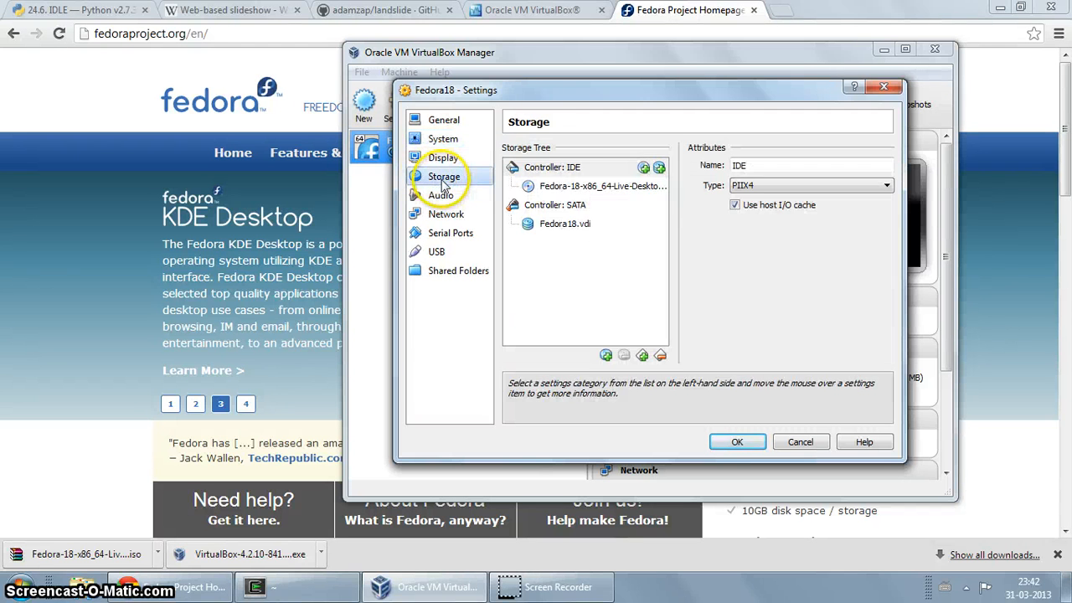
pyautogui.click(596, 186)
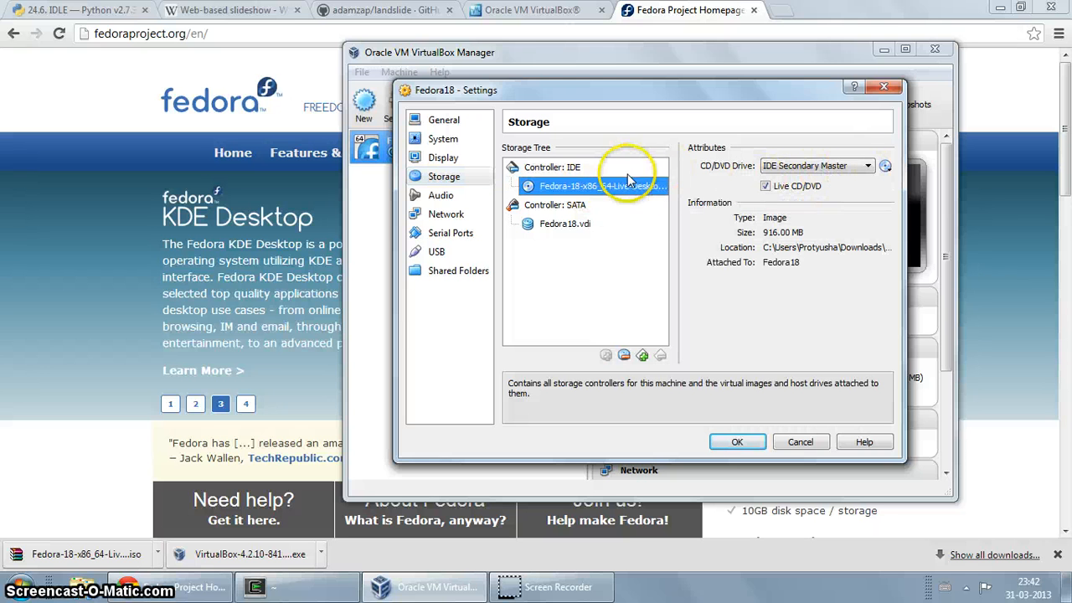
pyautogui.click(623, 355)
pyautogui.click(618, 315)
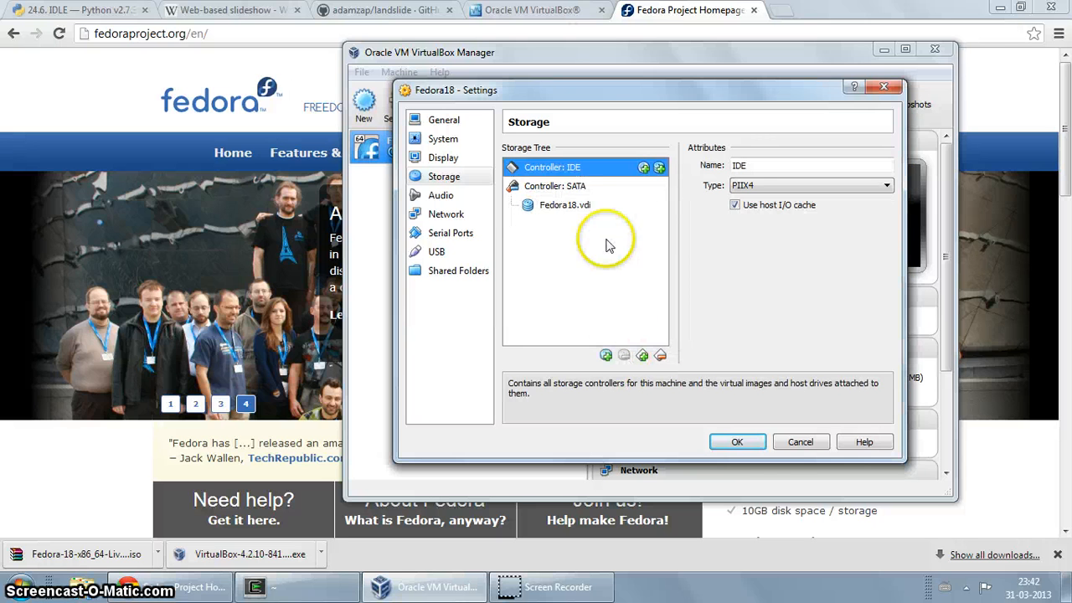
pyautogui.click(740, 442)
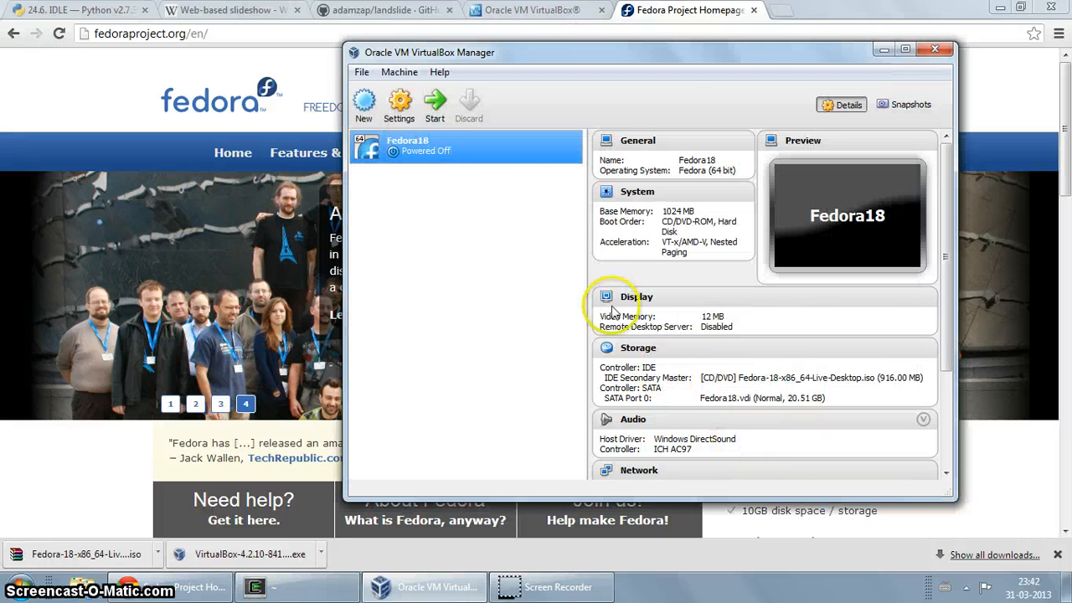
# - Start Fedora18, halt the GRUB countdown, and boot the Fedora entry
pyautogui.click(442, 120)
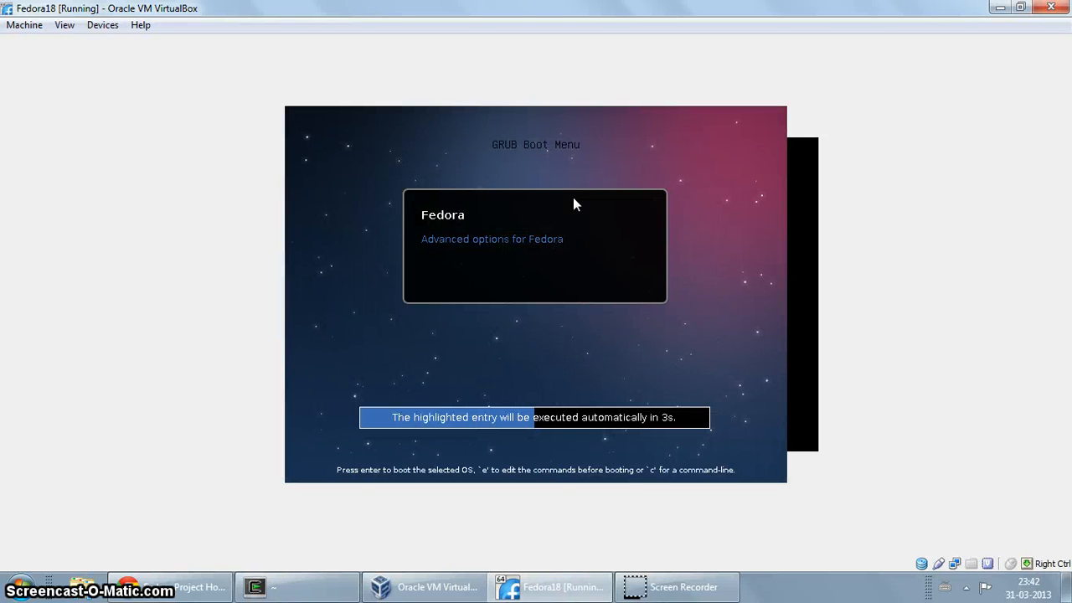
pyautogui.press('Down')
pyautogui.press('Up')
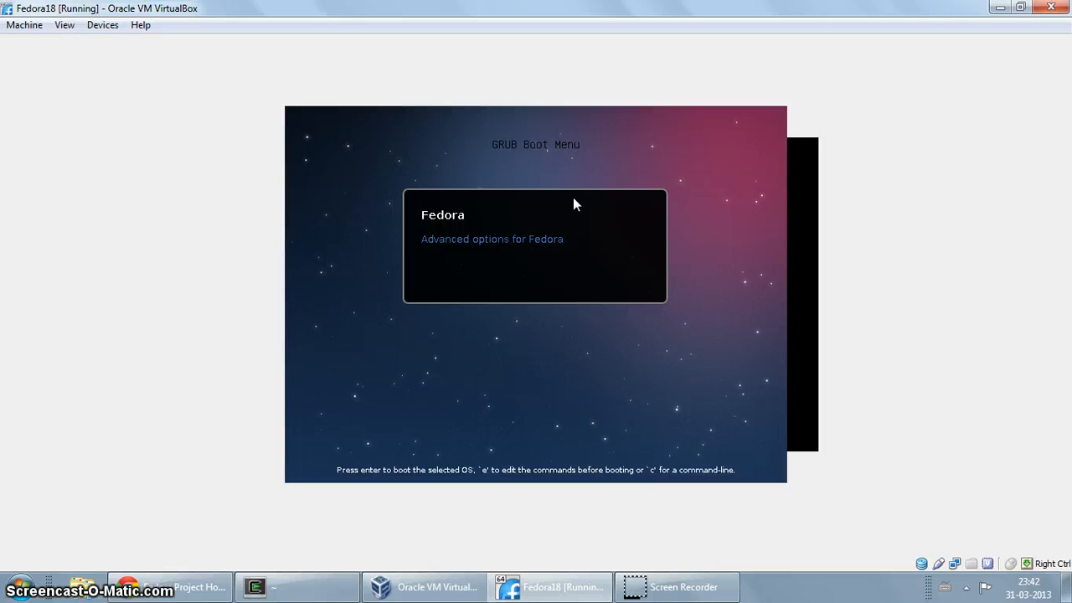
pyautogui.click(505, 222)
pyautogui.press('Down')
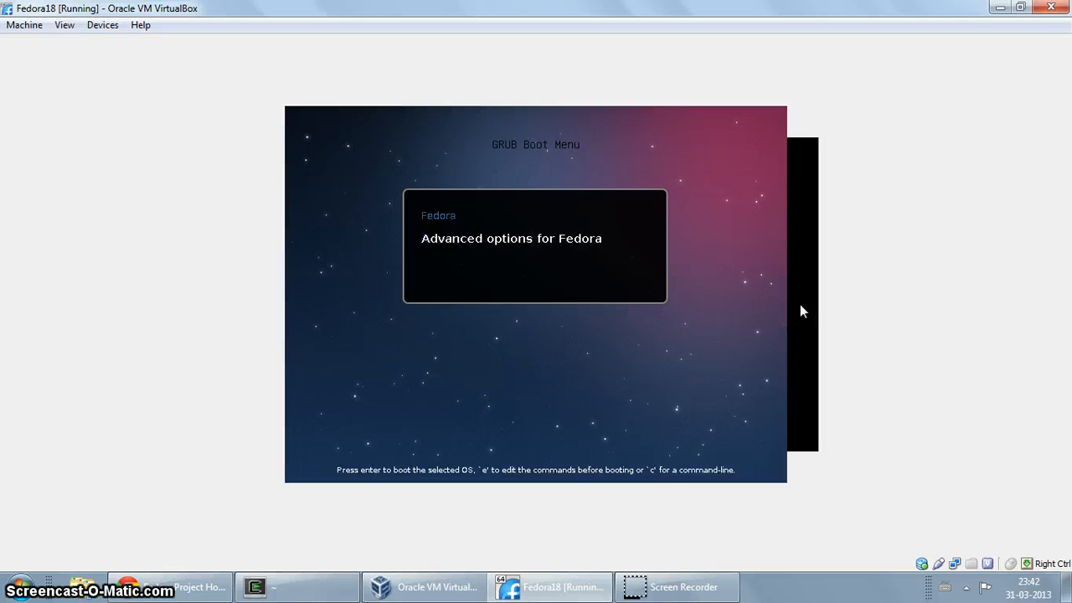
pyautogui.press('Up')
pyautogui.press('Return')
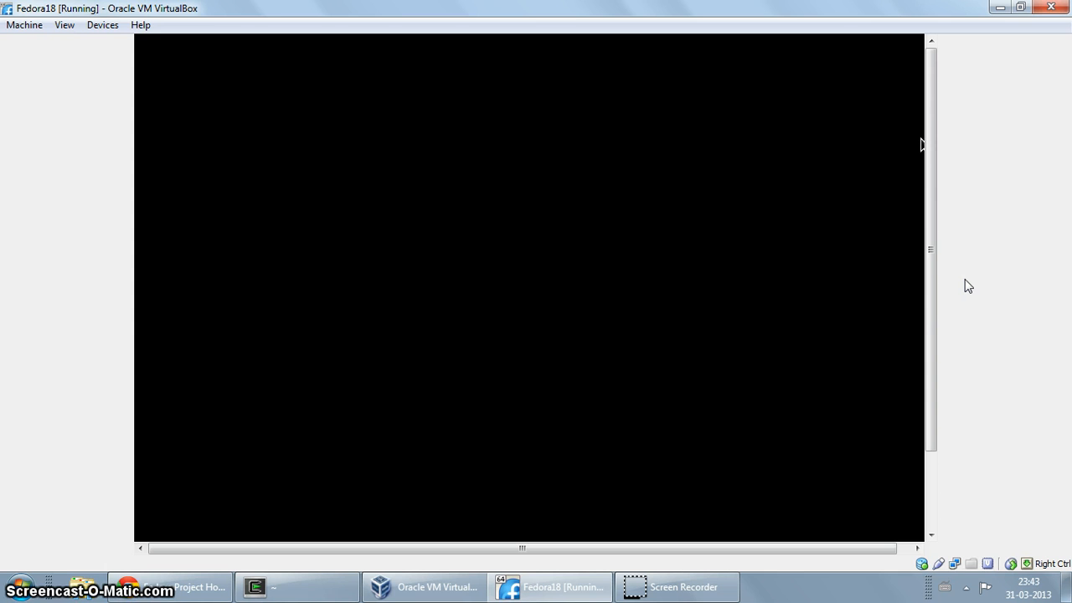
# - Scroll the first-boot Welcome page and continue forward
pyautogui.moveTo(929, 294); pyautogui.dragTo(907, 277)
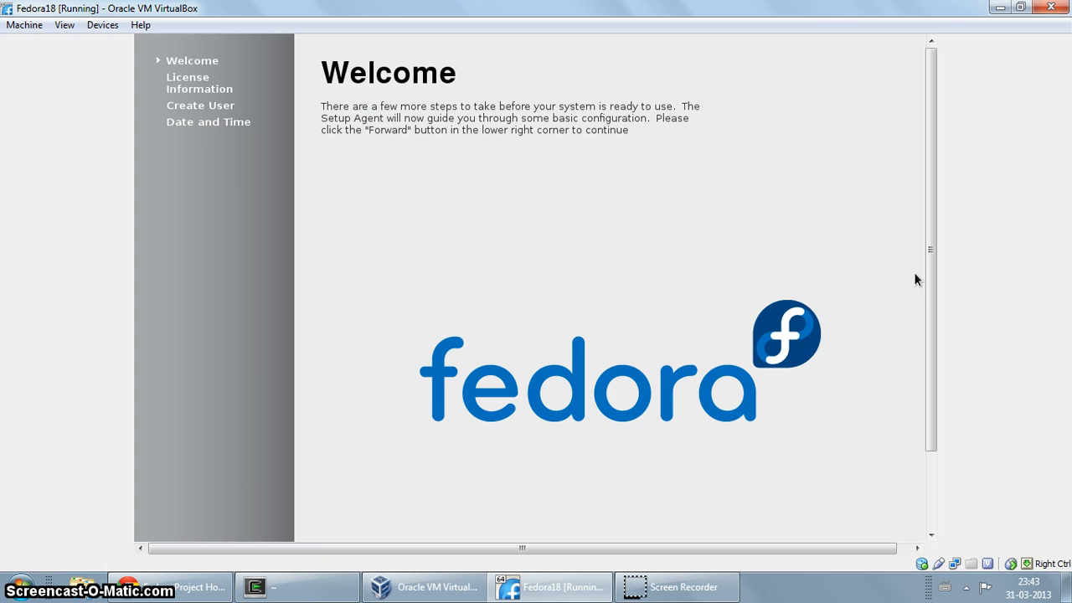
pyautogui.click(942, 305)
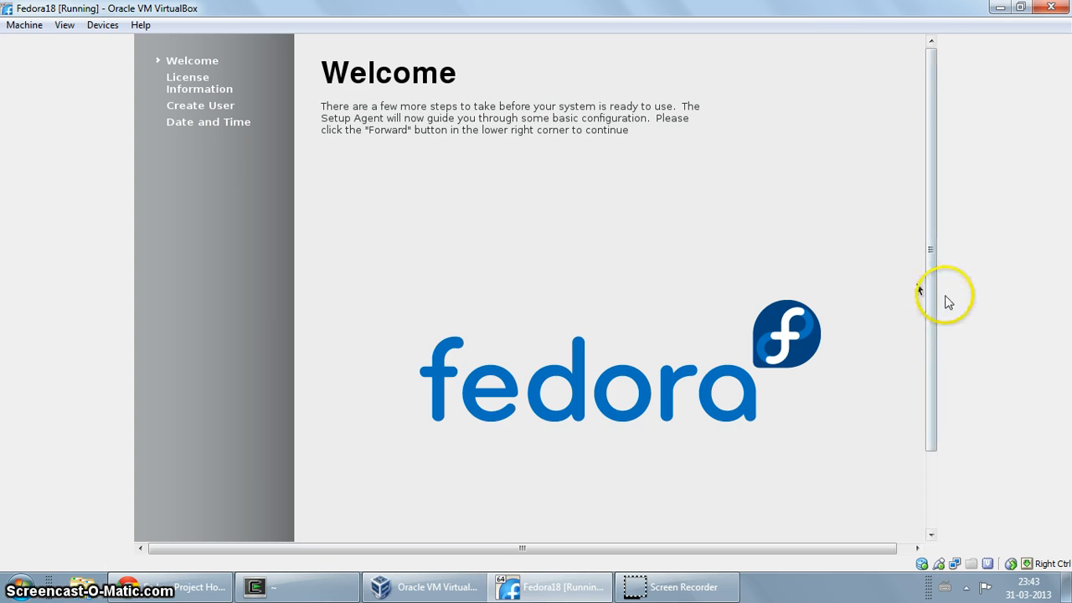
pyautogui.moveTo(933, 311); pyautogui.dragTo(865, 505)
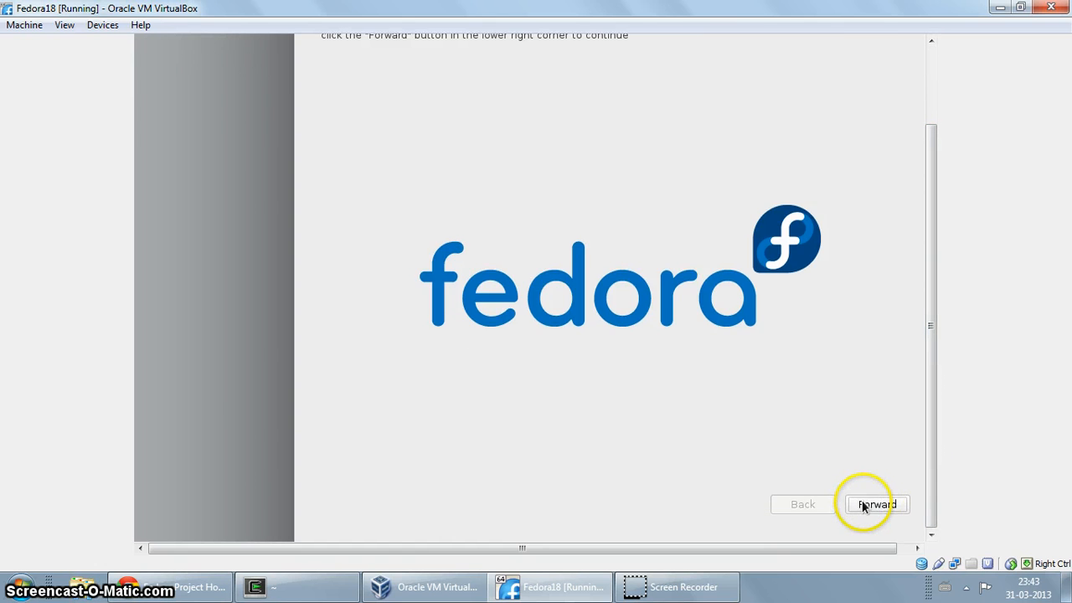
pyautogui.click(866, 506)
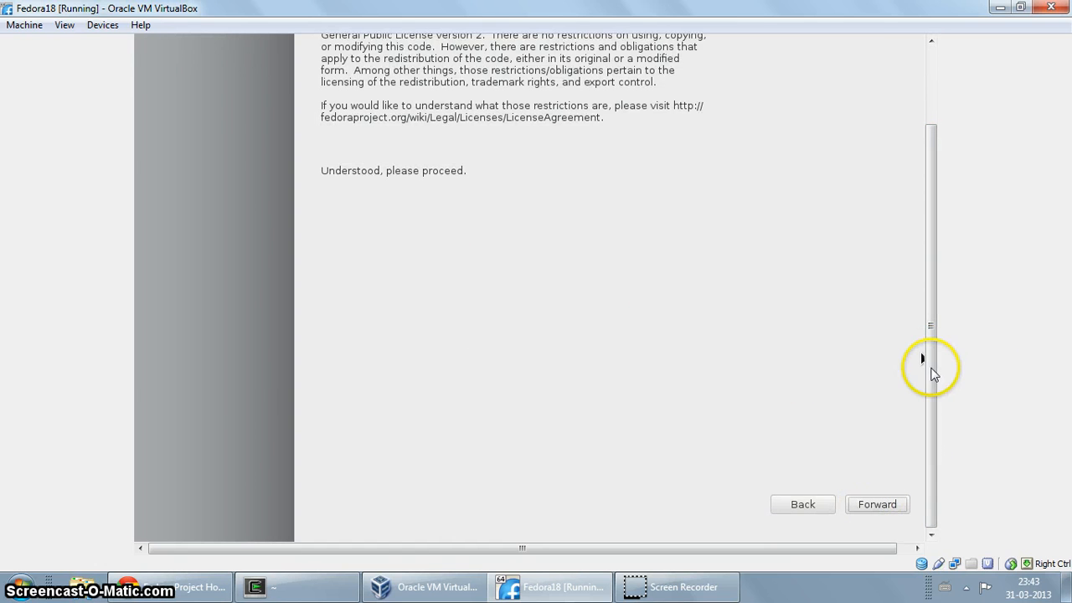
# - Scroll through the License Information page and continue forward
pyautogui.moveTo(930, 371); pyautogui.dragTo(862, 209)
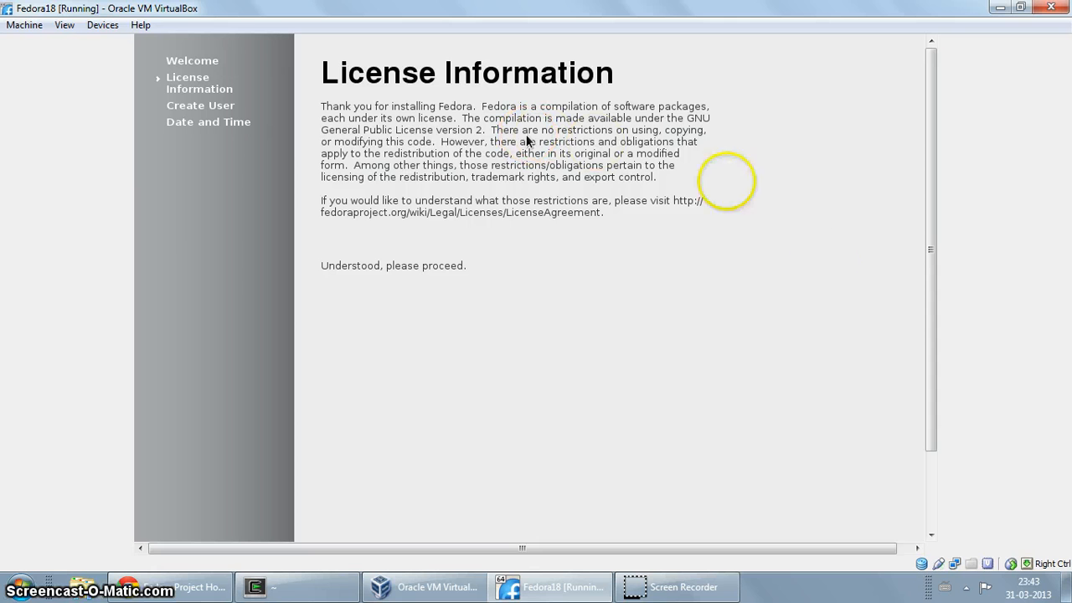
pyautogui.moveTo(929, 310)
pyautogui.mouseDown()
pyautogui.moveTo(926, 377)
pyautogui.moveTo(935, 330)
pyautogui.mouseUp()
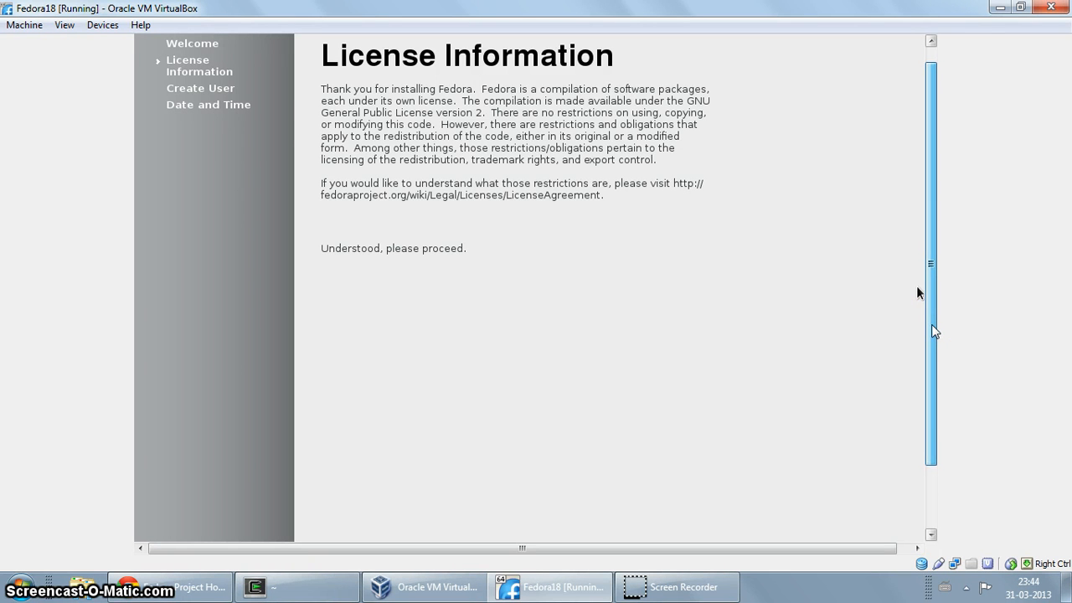
pyautogui.moveTo(931, 325); pyautogui.dragTo(931, 324)
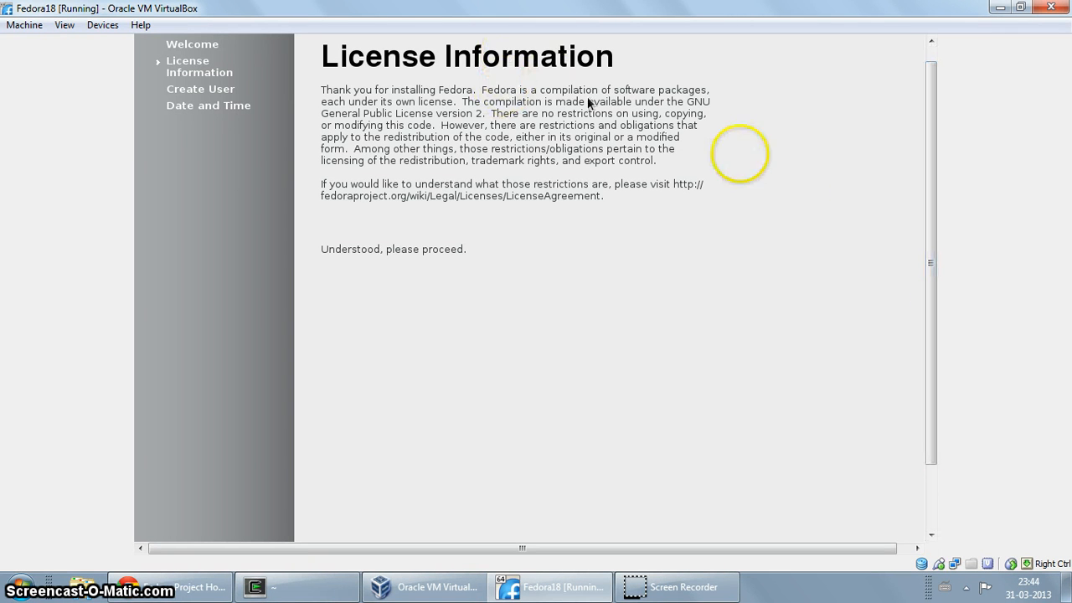
pyautogui.click(893, 225)
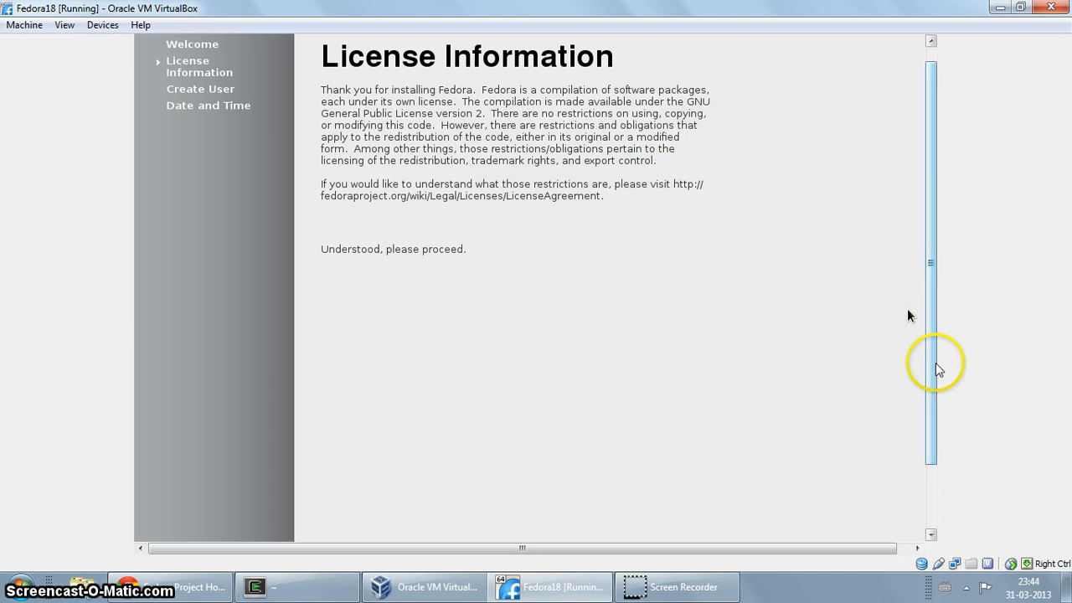
pyautogui.moveTo(929, 361); pyautogui.dragTo(876, 504)
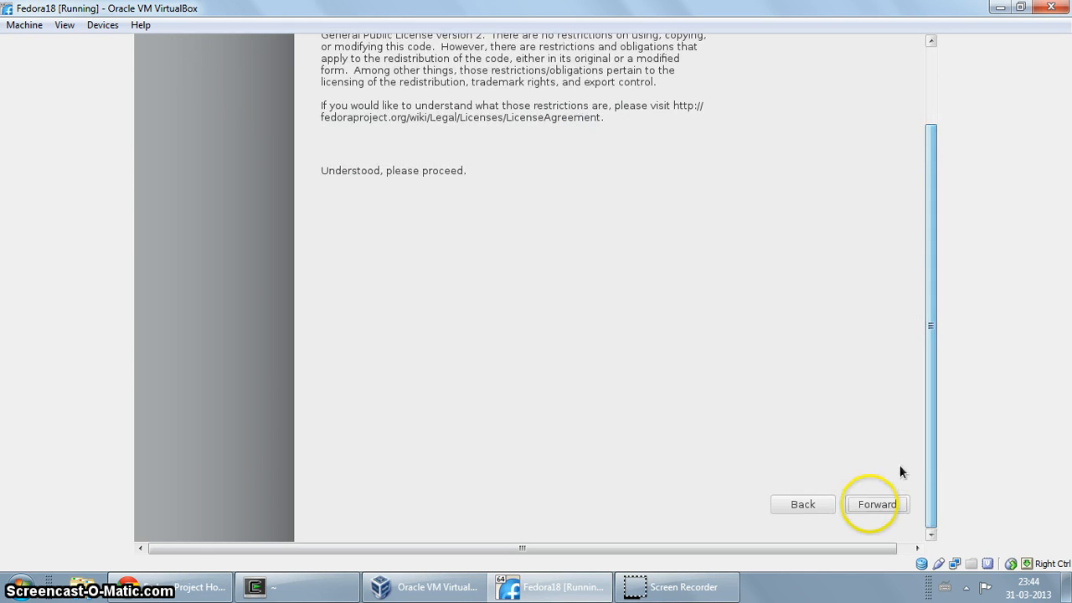
pyautogui.click(877, 504)
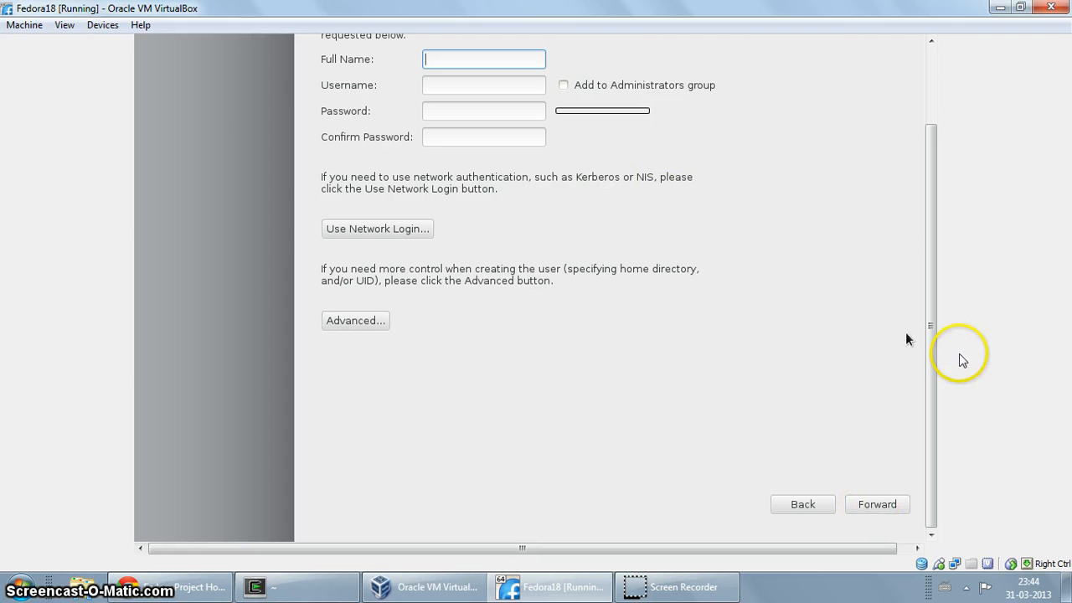
# - Enter the new user's full name and username, and add them to the Administrators group
pyautogui.scroll(3, 906, 385)
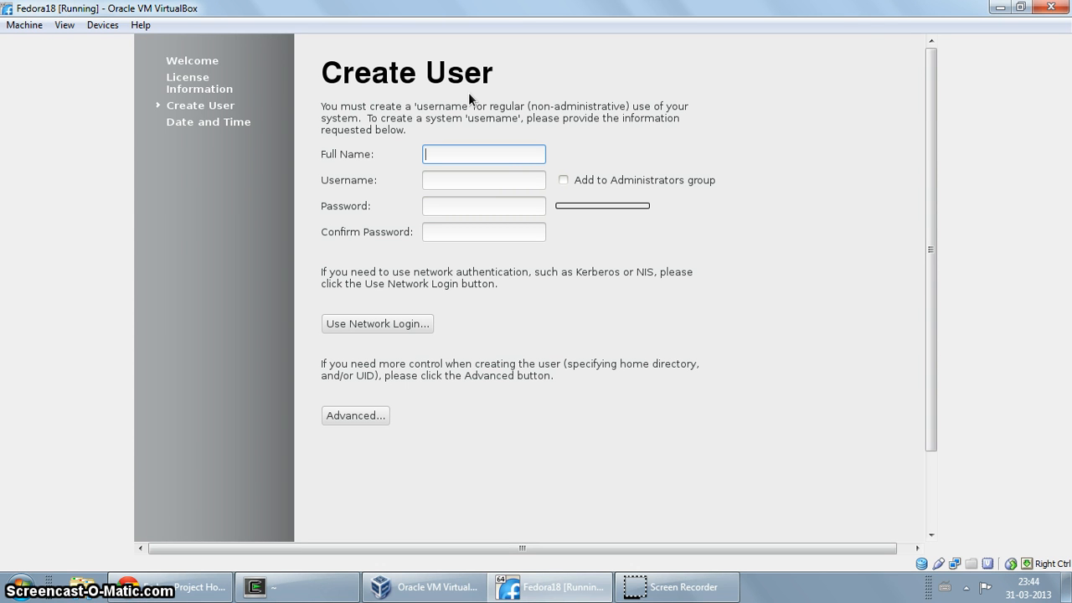
pyautogui.write('Ami')
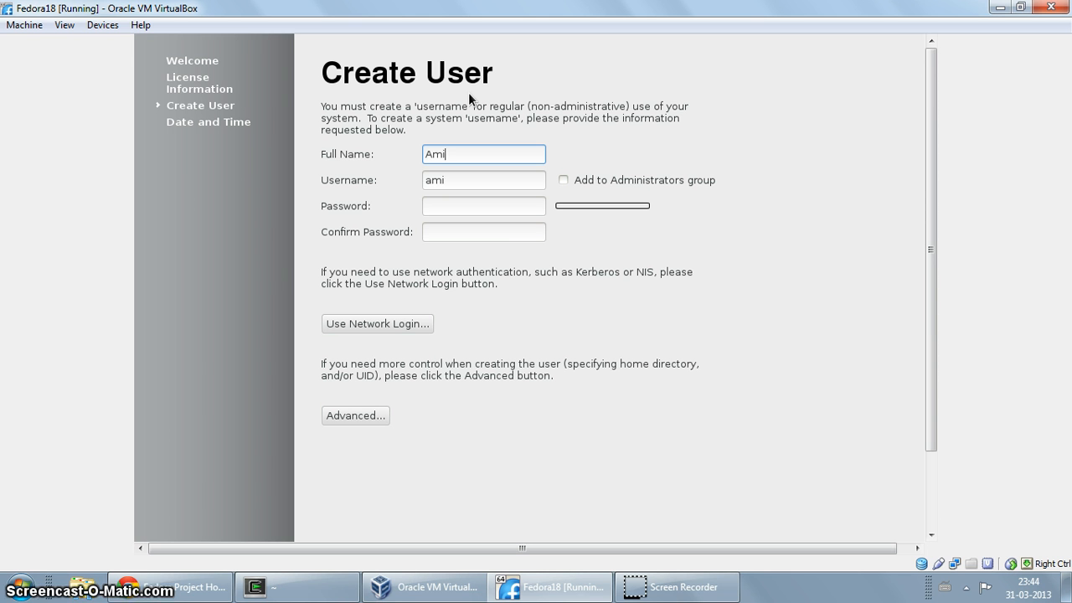
pyautogui.write('t Saha')
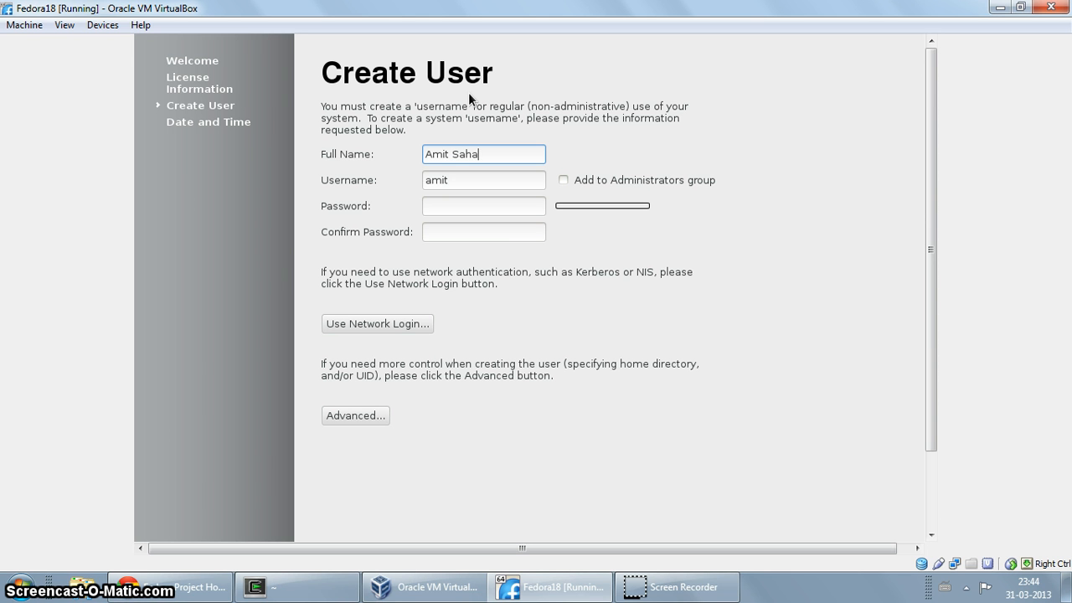
pyautogui.press('Tab')
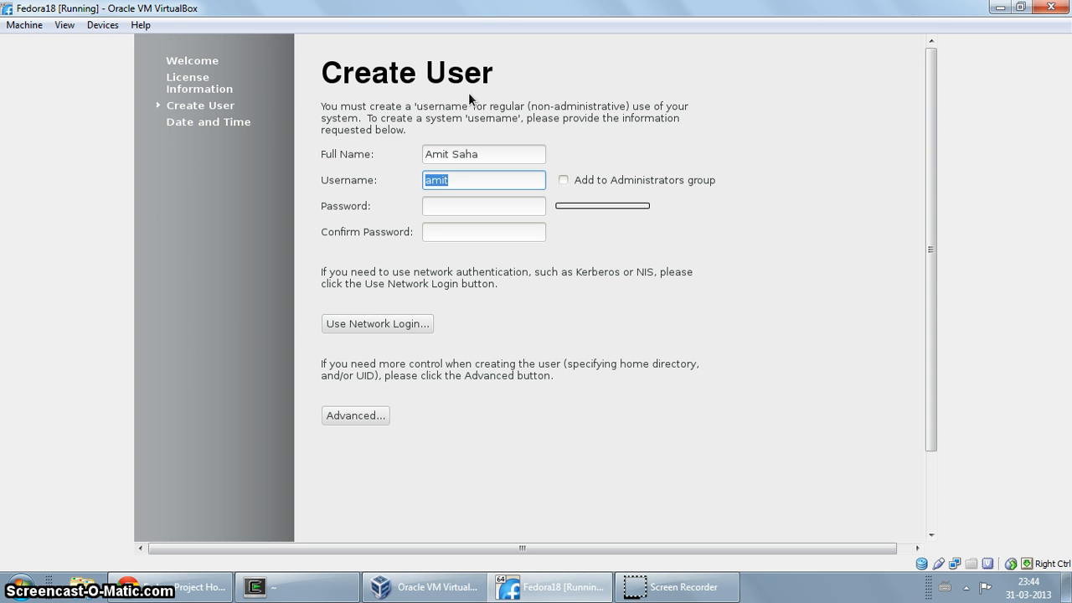
pyautogui.write('gene')
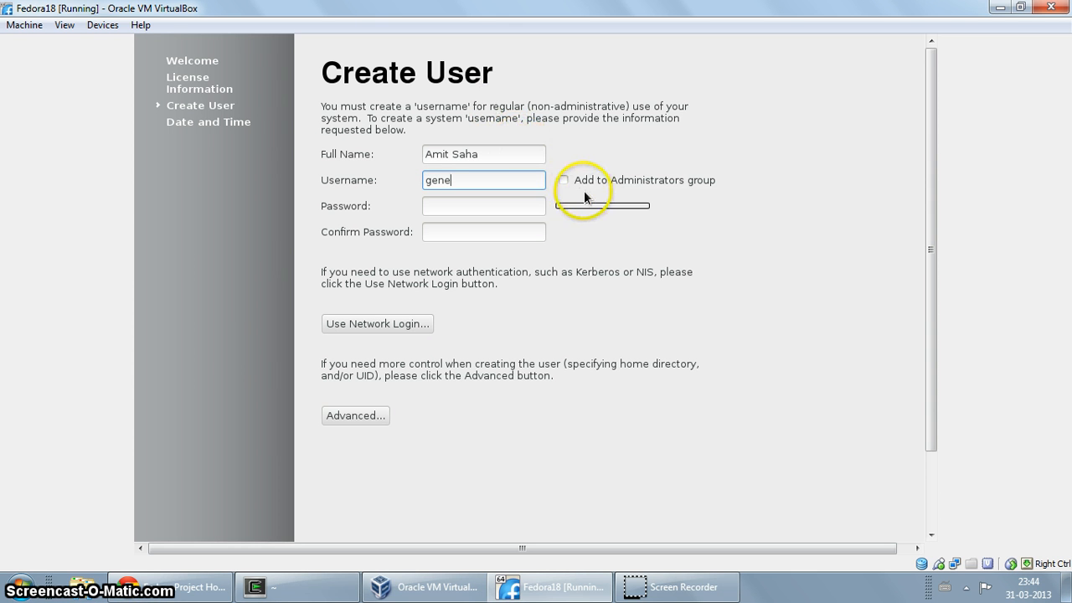
pyautogui.click(562, 181)
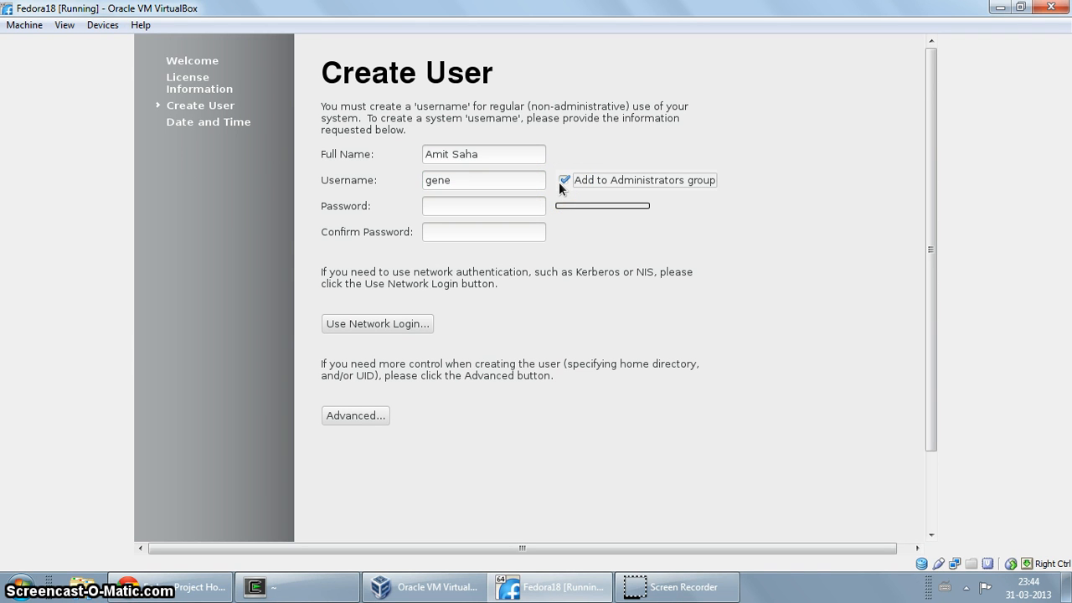
# - Enter and confirm the account password, then continue to Date and Time
pyautogui.click(454, 208)
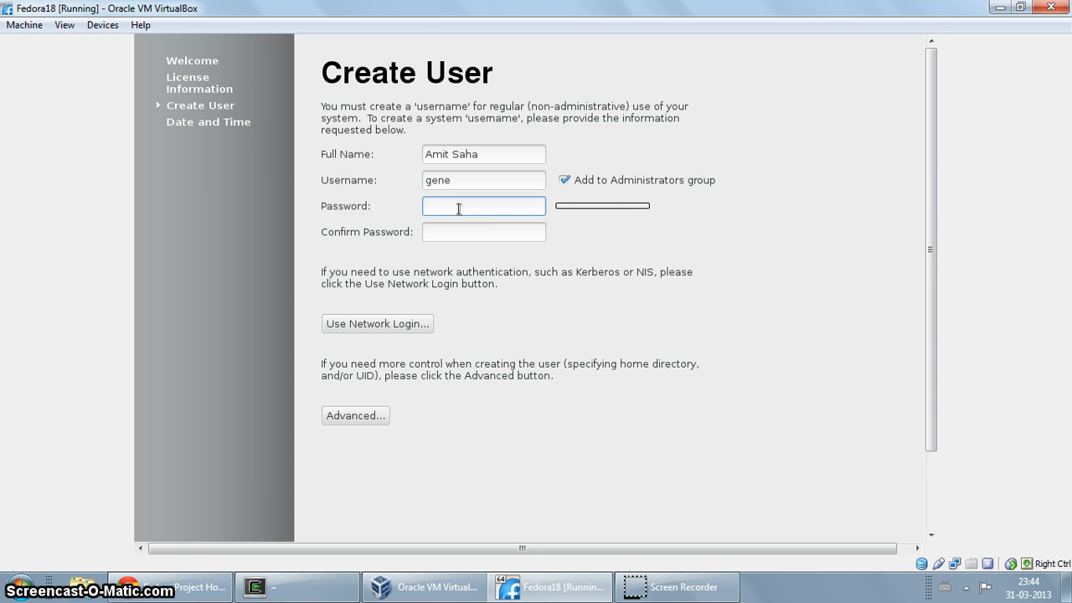
pyautogui.click(426, 225)
pyautogui.write('••')
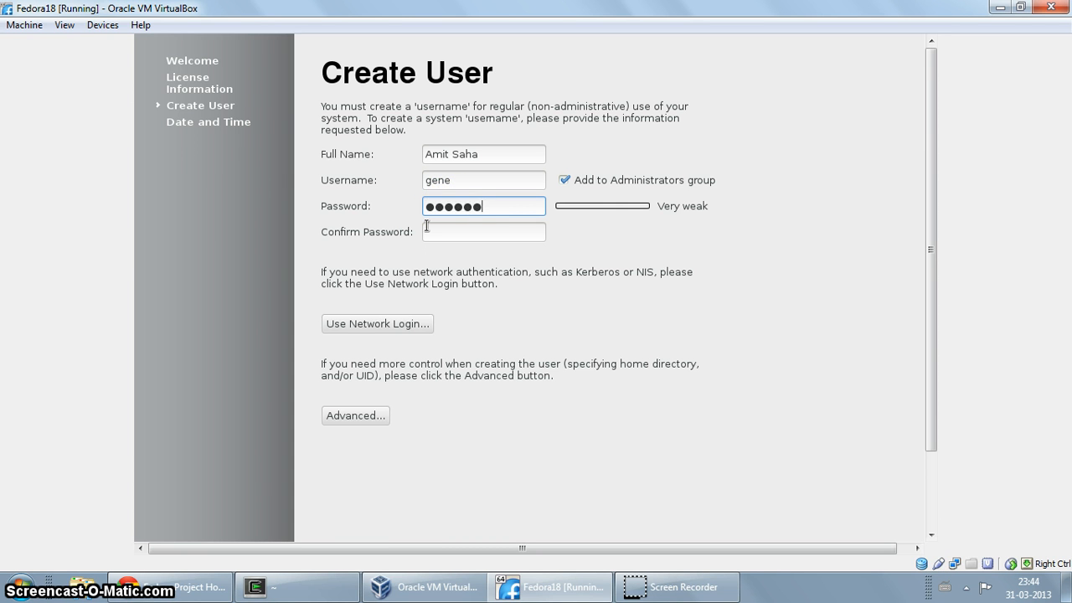
pyautogui.press('Tab')
pyautogui.write('••••••')
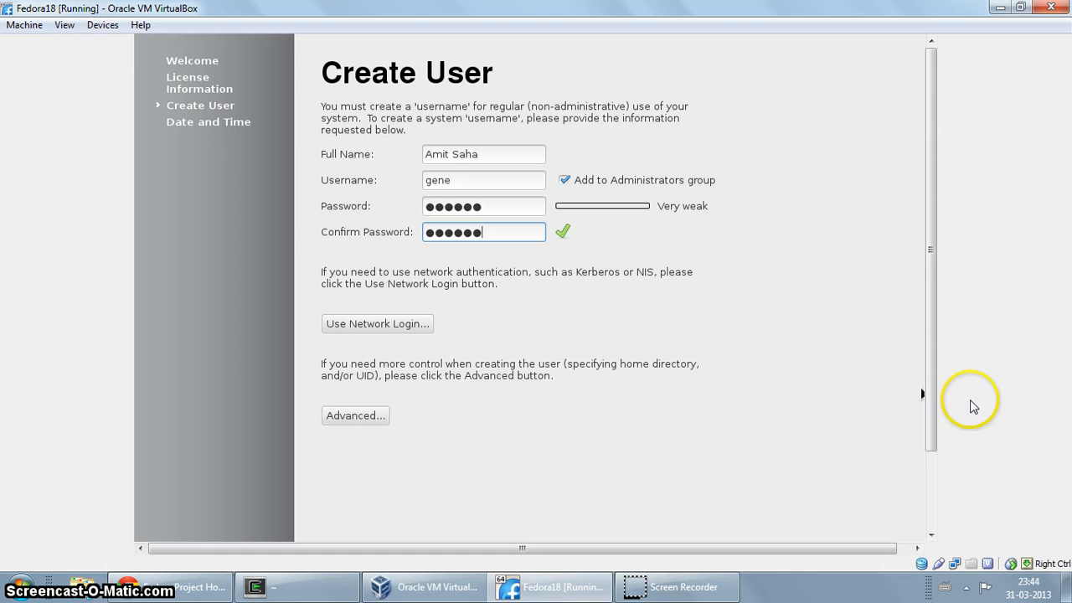
pyautogui.moveTo(931, 399); pyautogui.dragTo(935, 519)
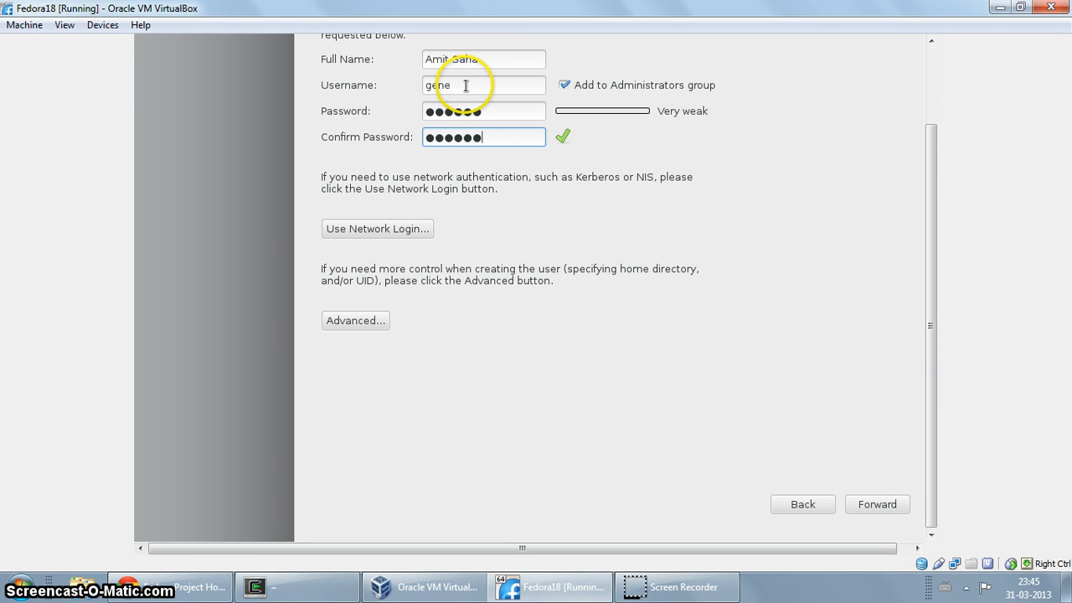
pyautogui.click(870, 503)
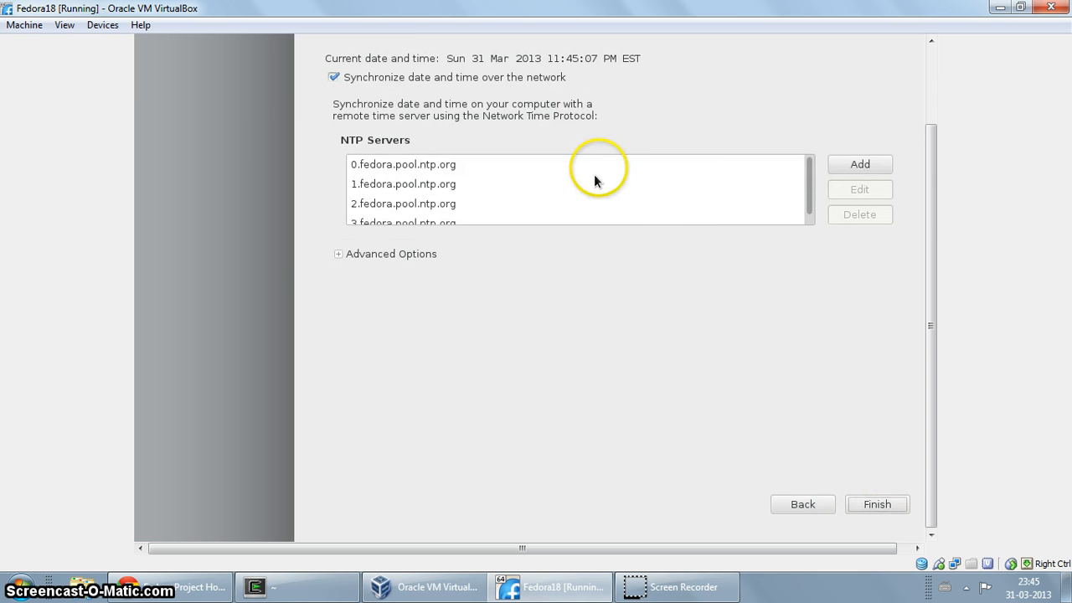
# - Finish the Date and Time page and wait for the Fedora sign-in screen
pyautogui.click(881, 503)
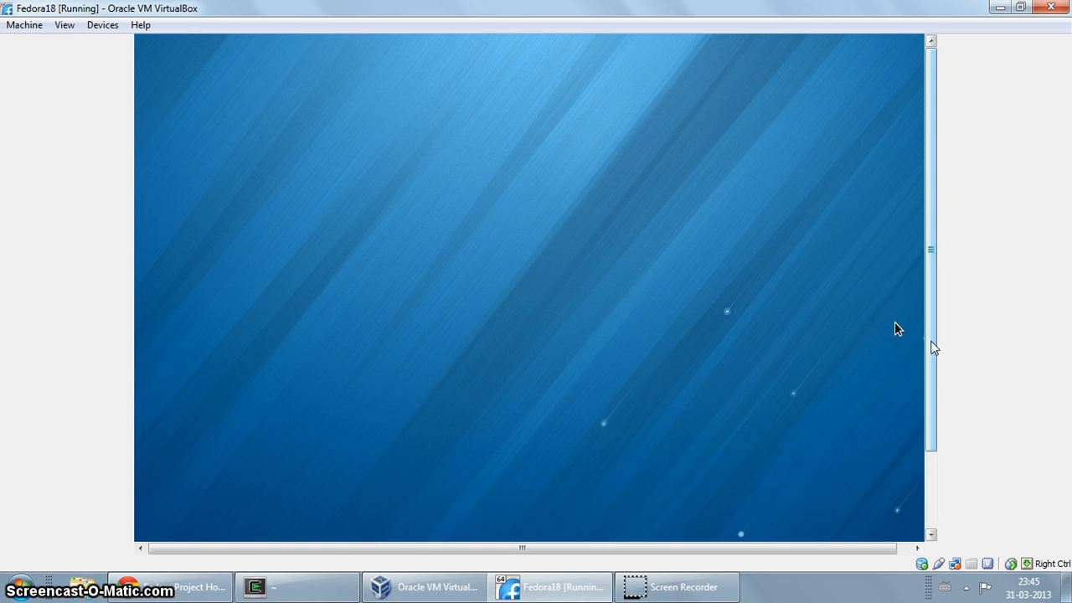
pyautogui.moveTo(932, 348); pyautogui.dragTo(926, 297)
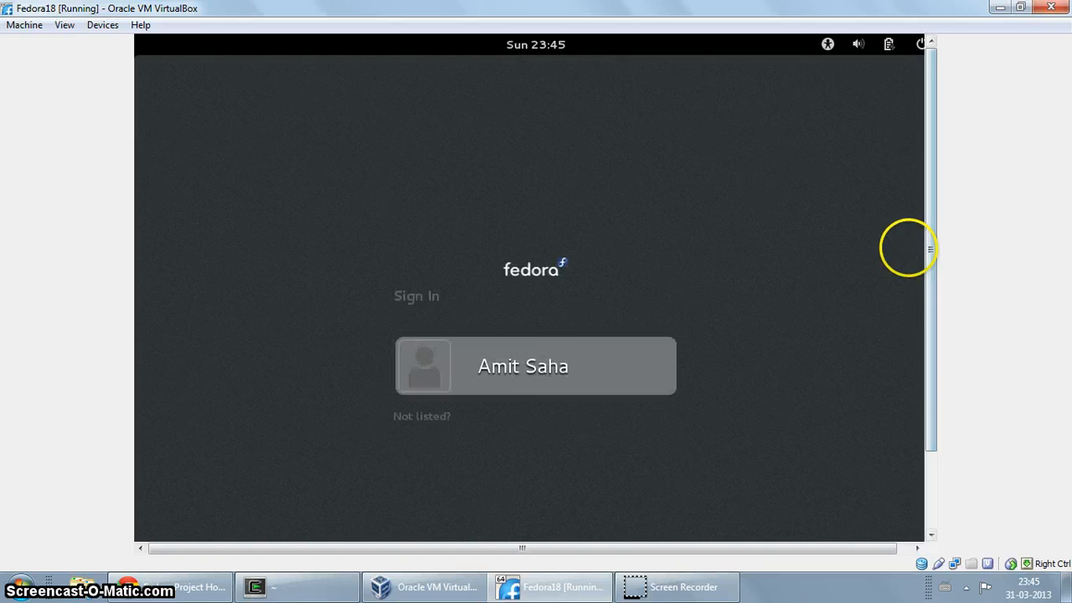
# - Sign in as the newly created user with the account password
pyautogui.click(541, 369)
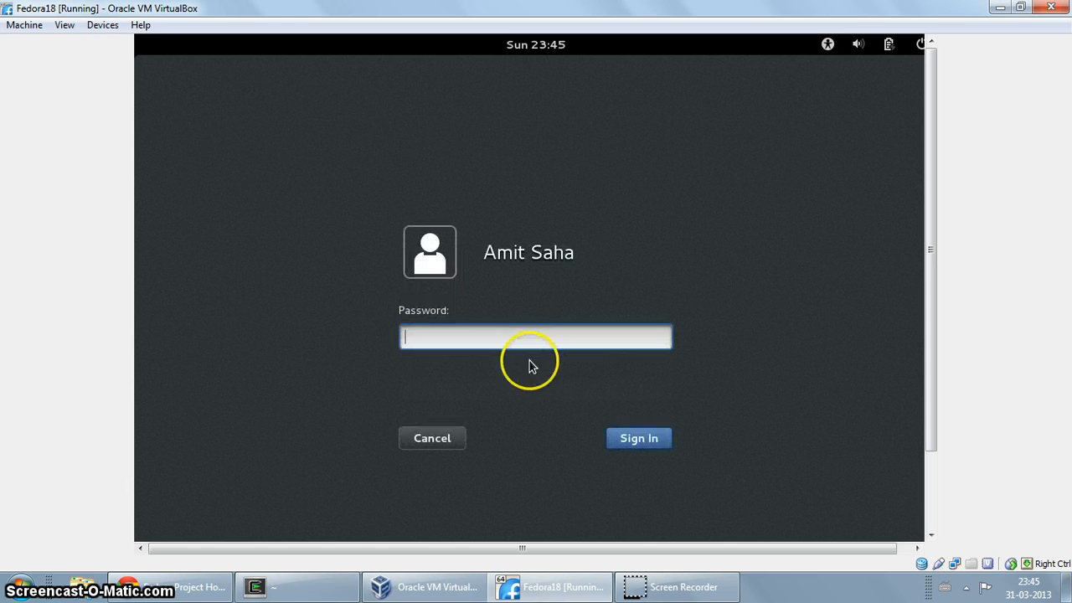
pyautogui.write('••••••')
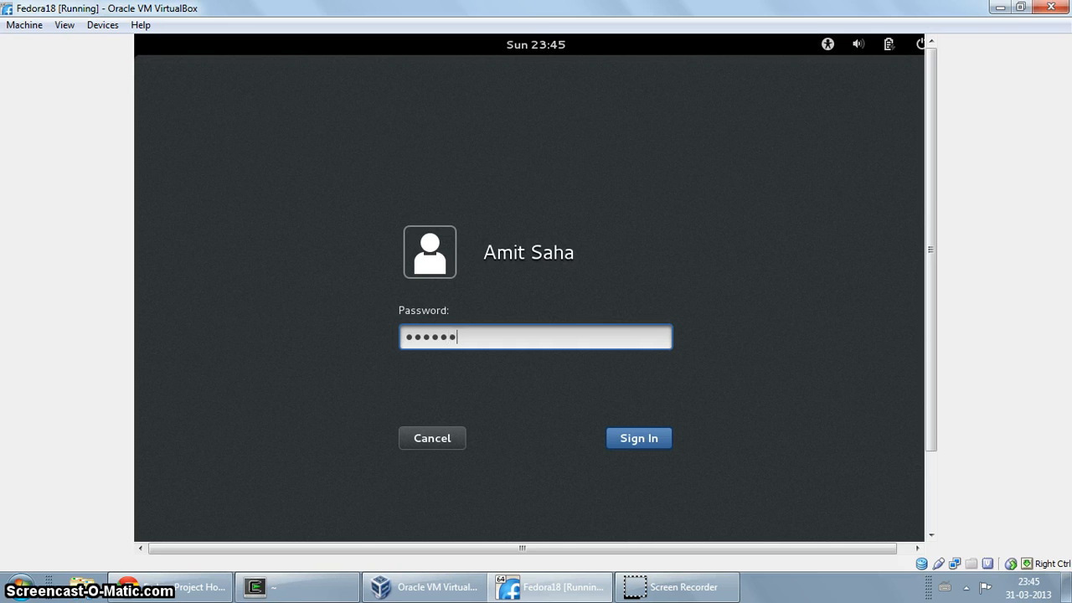
pyautogui.click(328, 377)
pyautogui.click(630, 438)
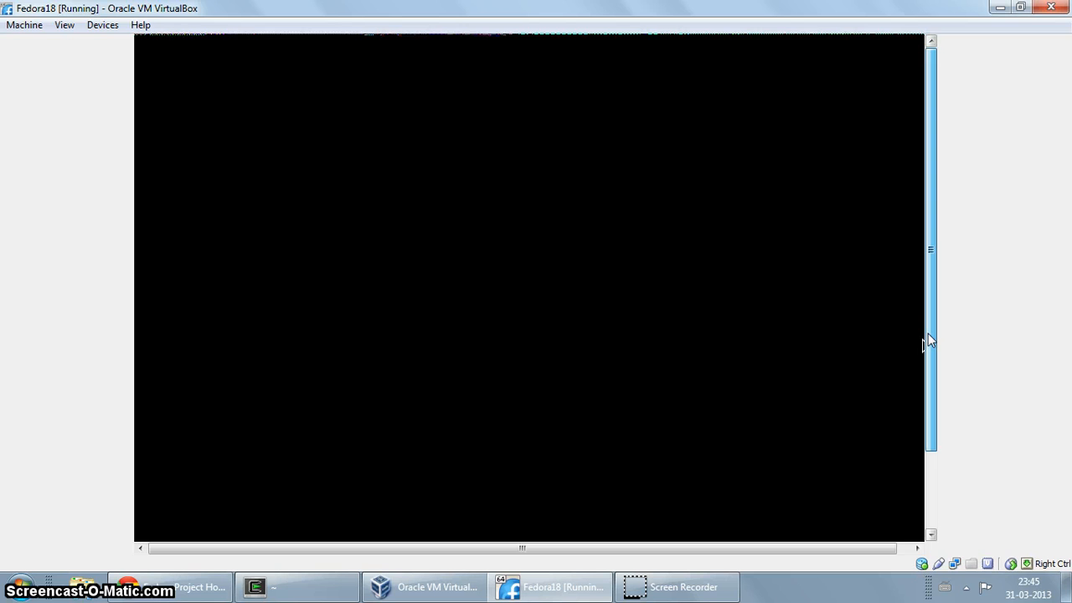
pyautogui.click(905, 328)
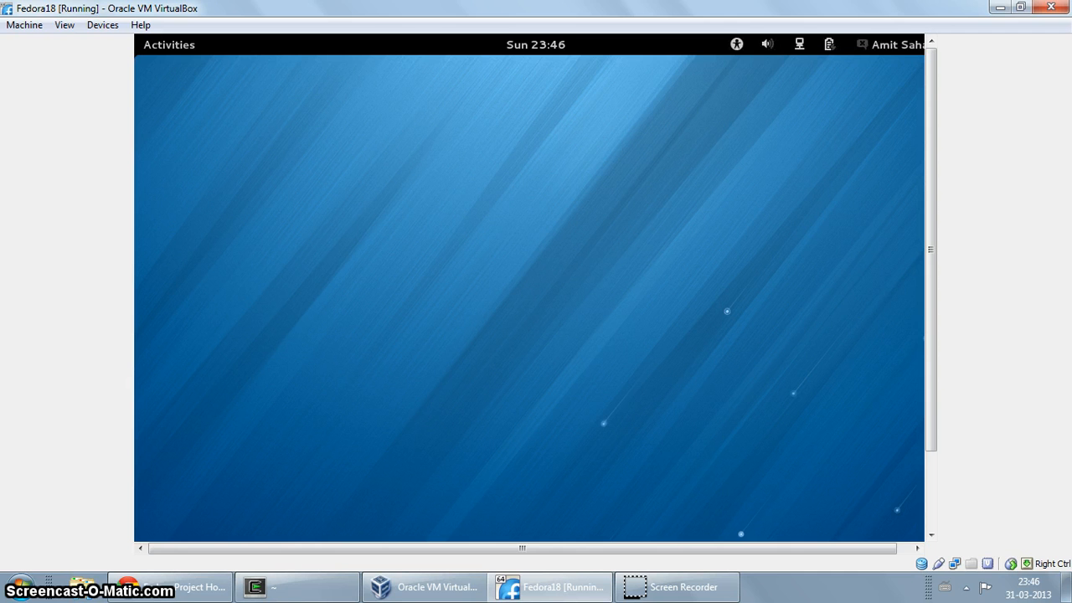
# - Launch Terminal from the Activities overview by searching 'terminal'
pyautogui.click(168, 44)
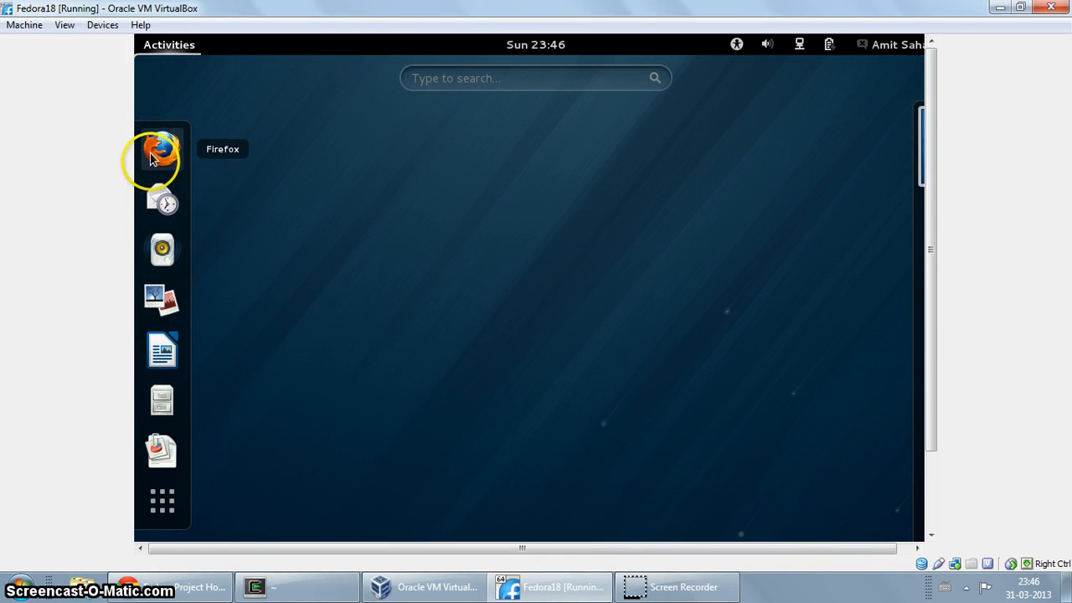
pyautogui.click(164, 250)
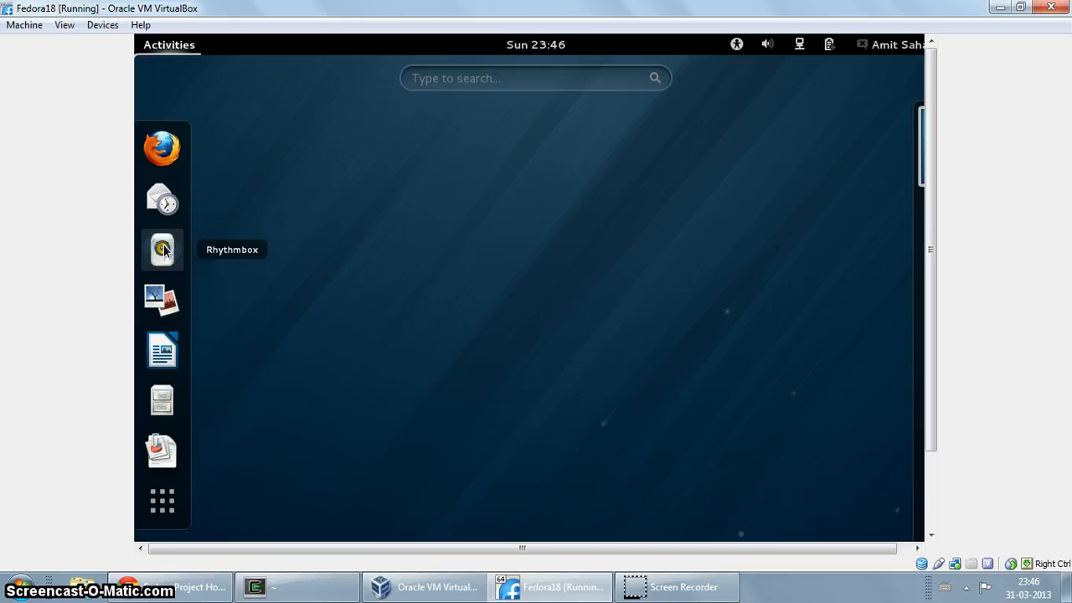
pyautogui.click(161, 250)
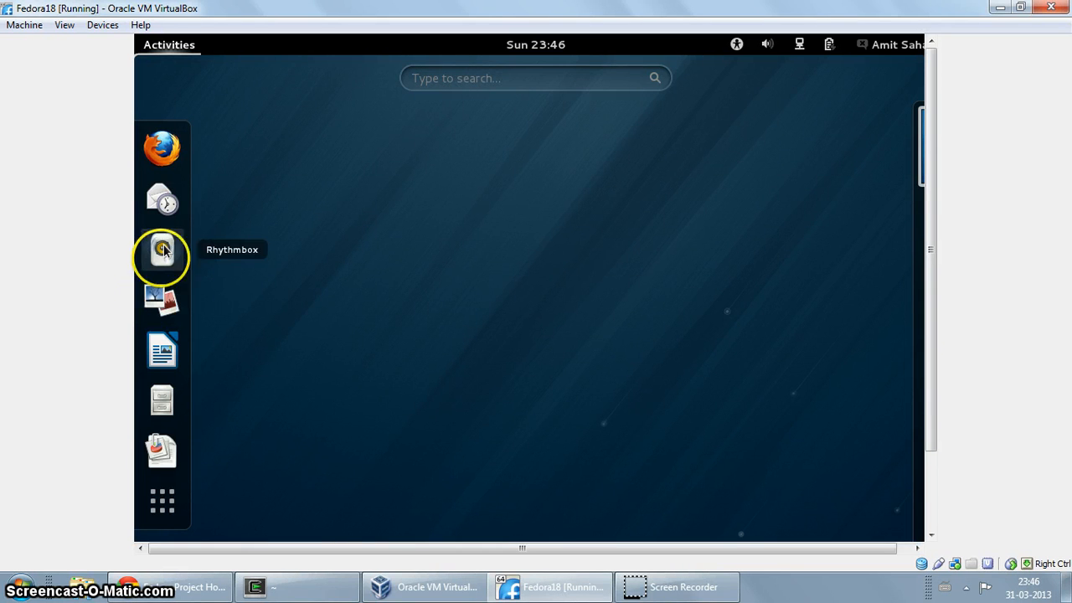
pyautogui.click(152, 305)
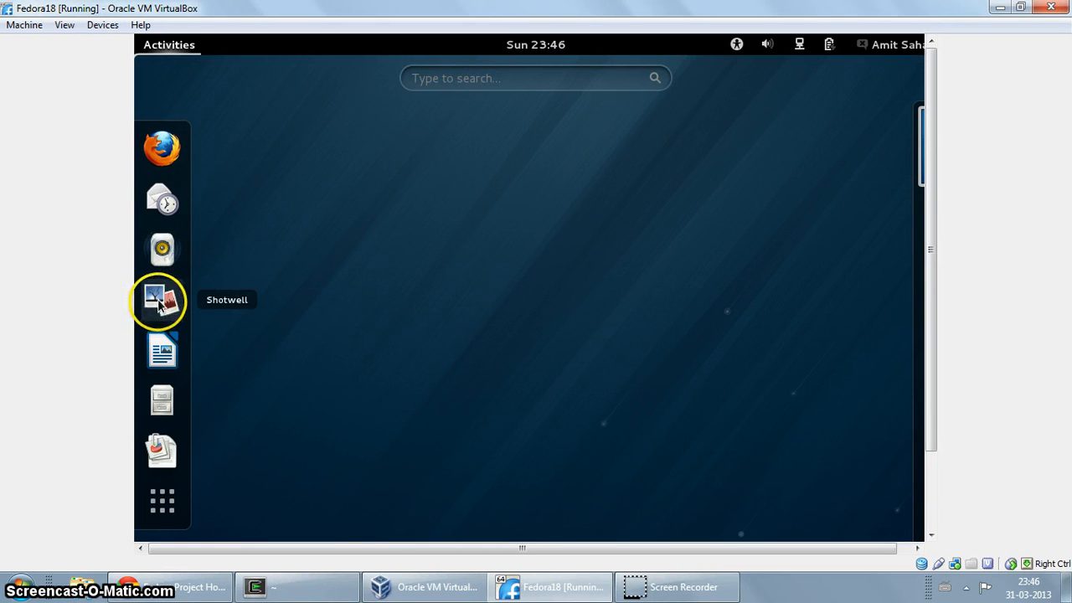
pyautogui.click(157, 350)
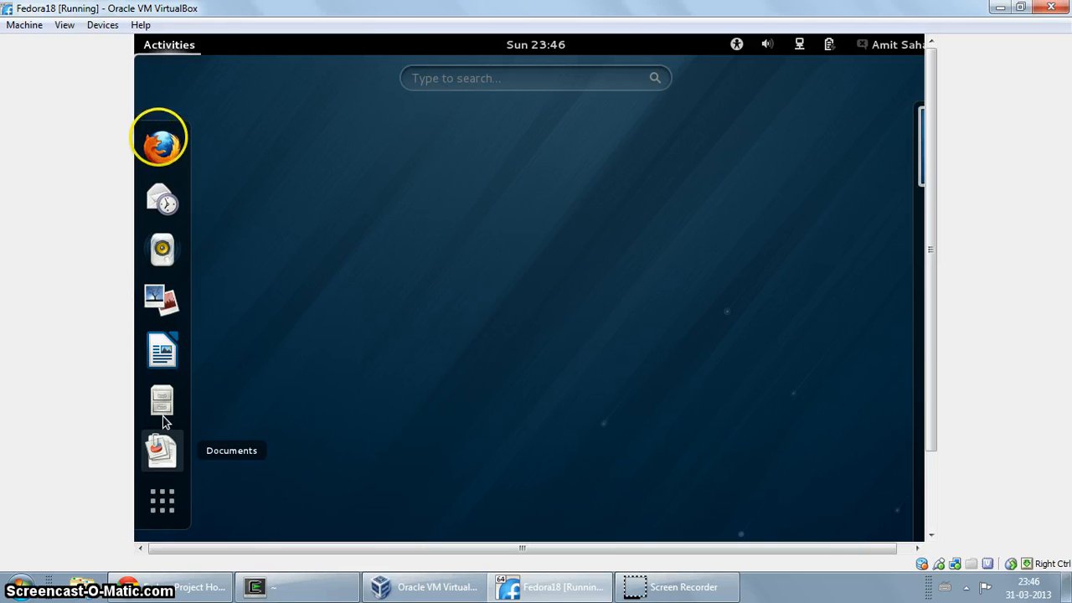
pyautogui.click(452, 88)
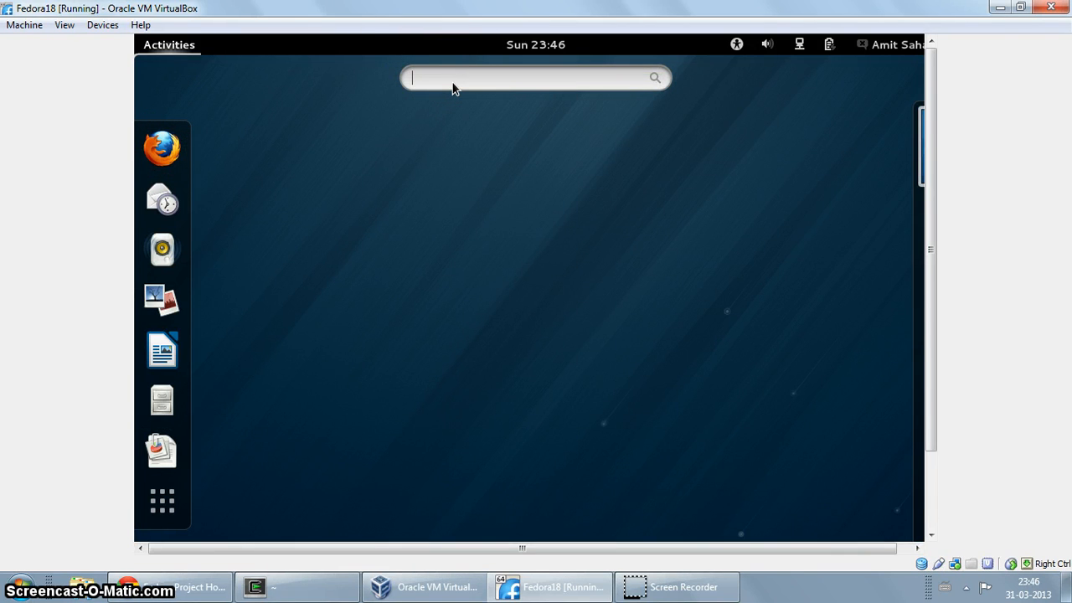
pyautogui.write('terminal')
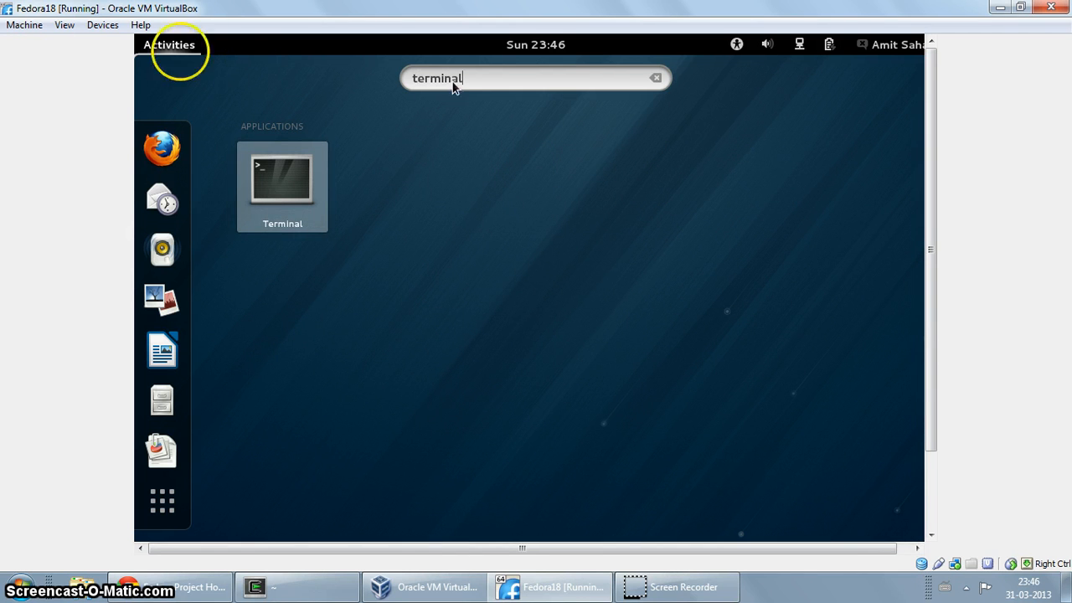
pyautogui.click(267, 177)
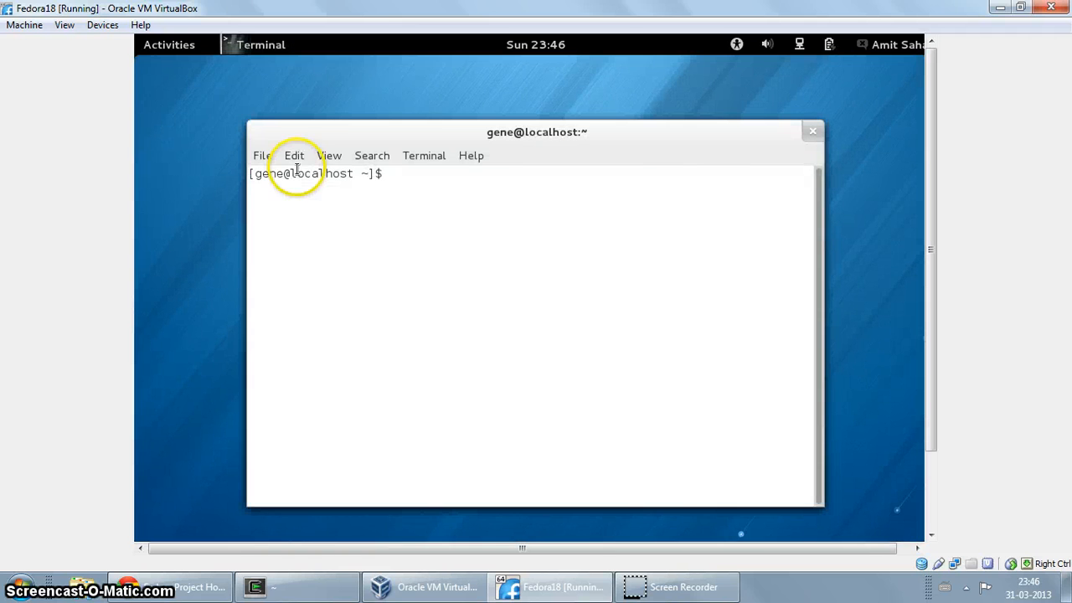
# - Run ls to list the home directory and move the terminal window up-left
pyautogui.write('ls')
pyautogui.press('Return')
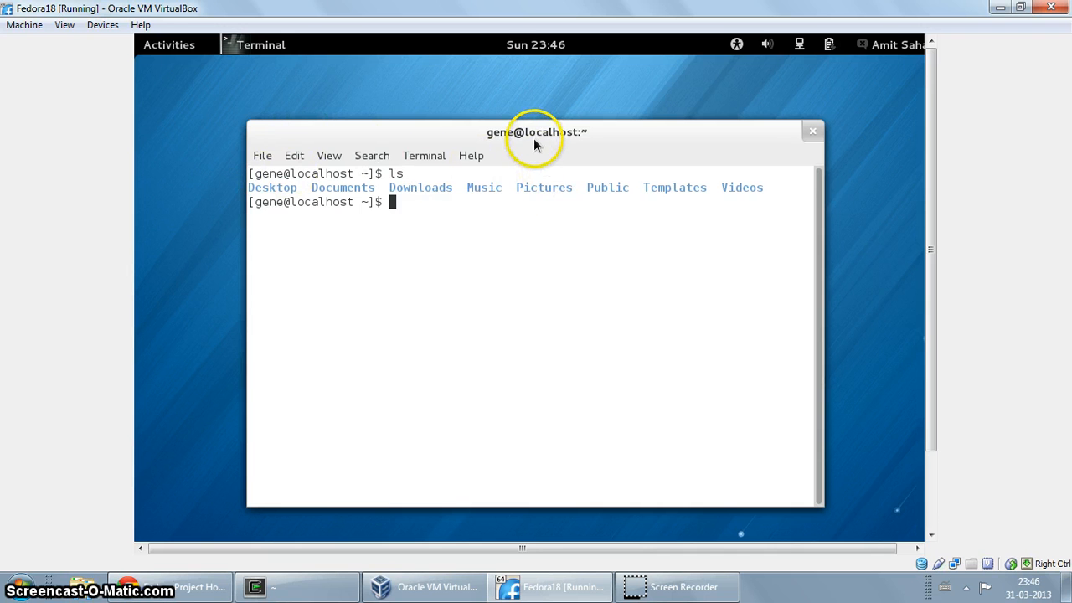
pyautogui.moveTo(534, 141); pyautogui.dragTo(506, 103)
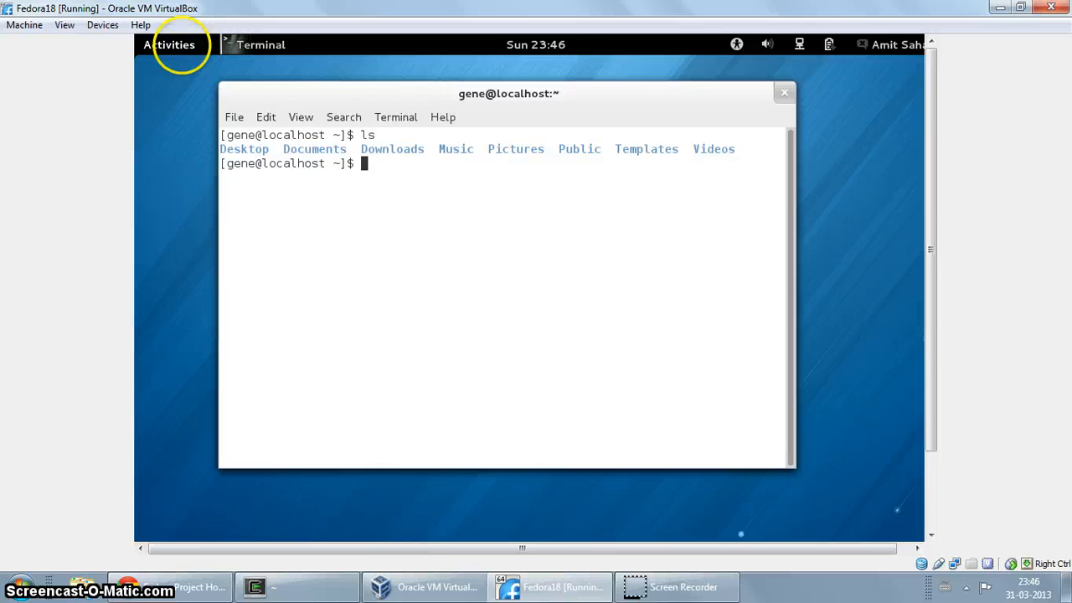
pyautogui.click(176, 49)
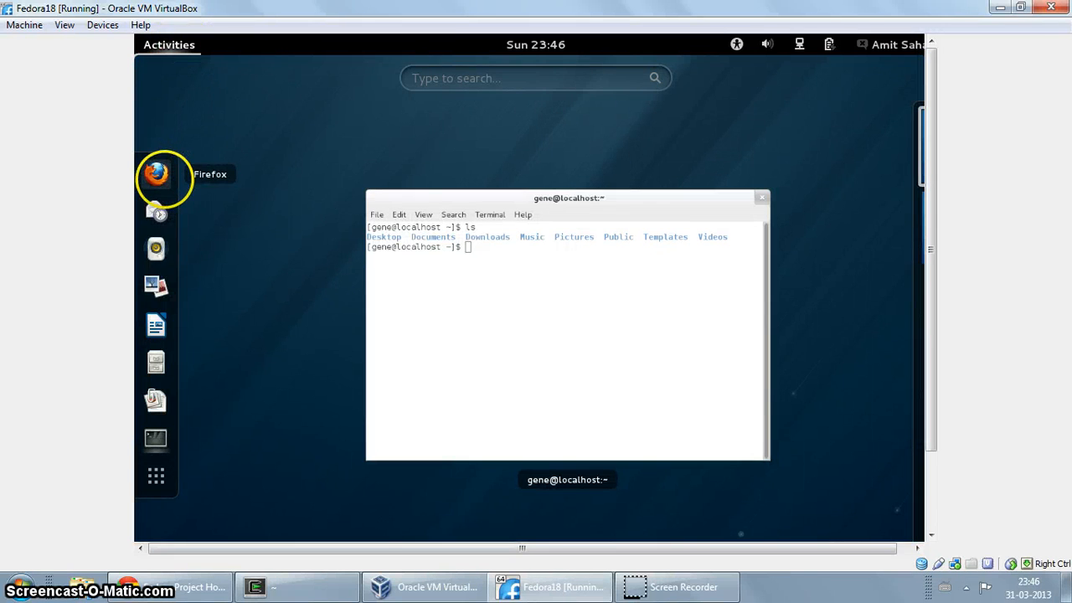
# - Launch Firefox, close the Welcome tab, and search Google for 'fedora' in a new tab
pyautogui.click(159, 175)
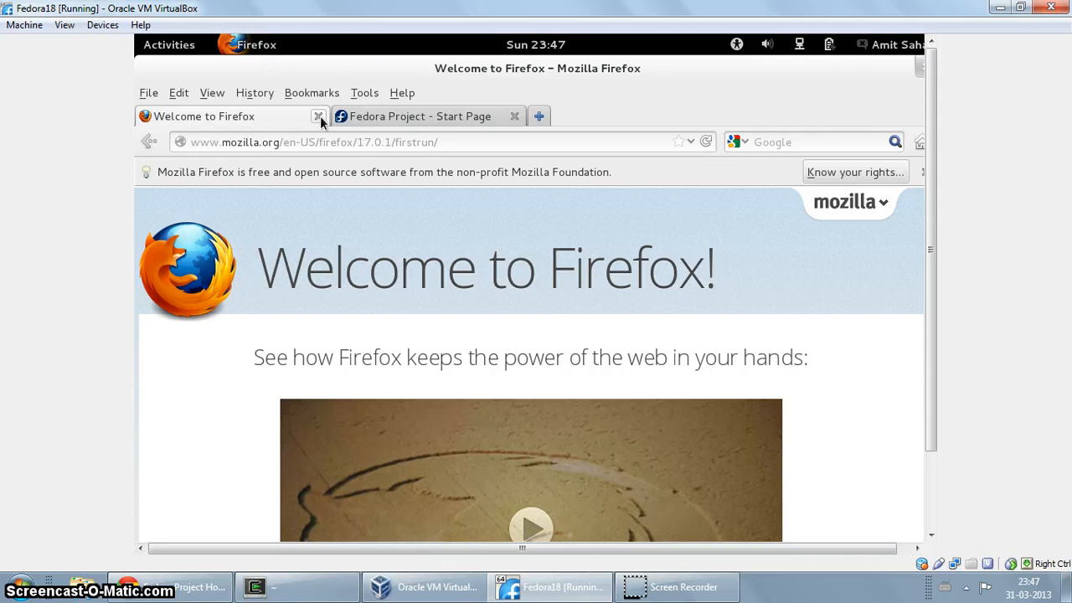
pyautogui.click(318, 116)
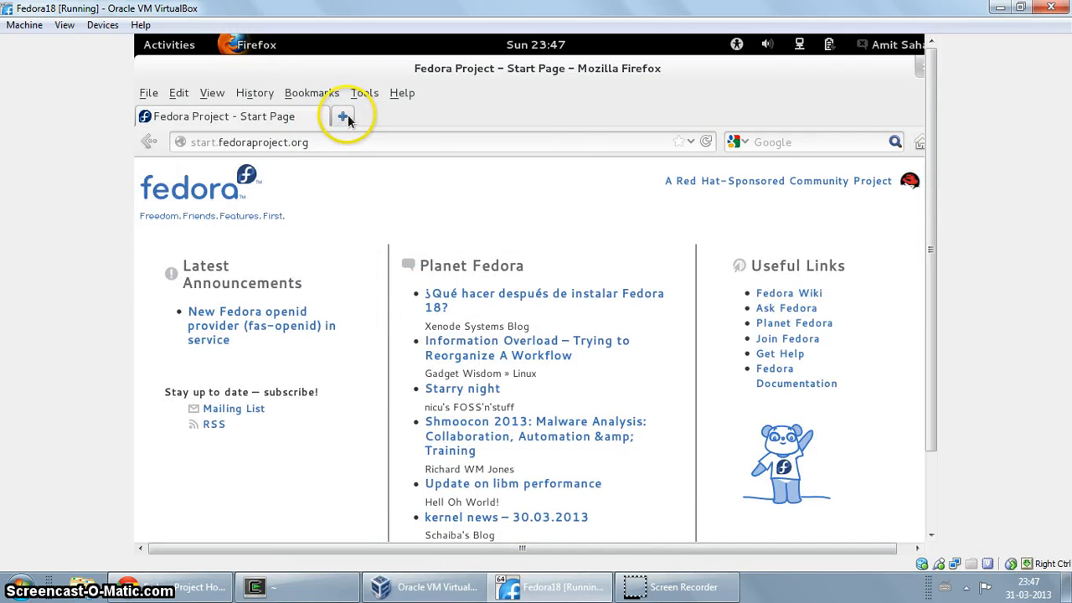
pyautogui.click(343, 116)
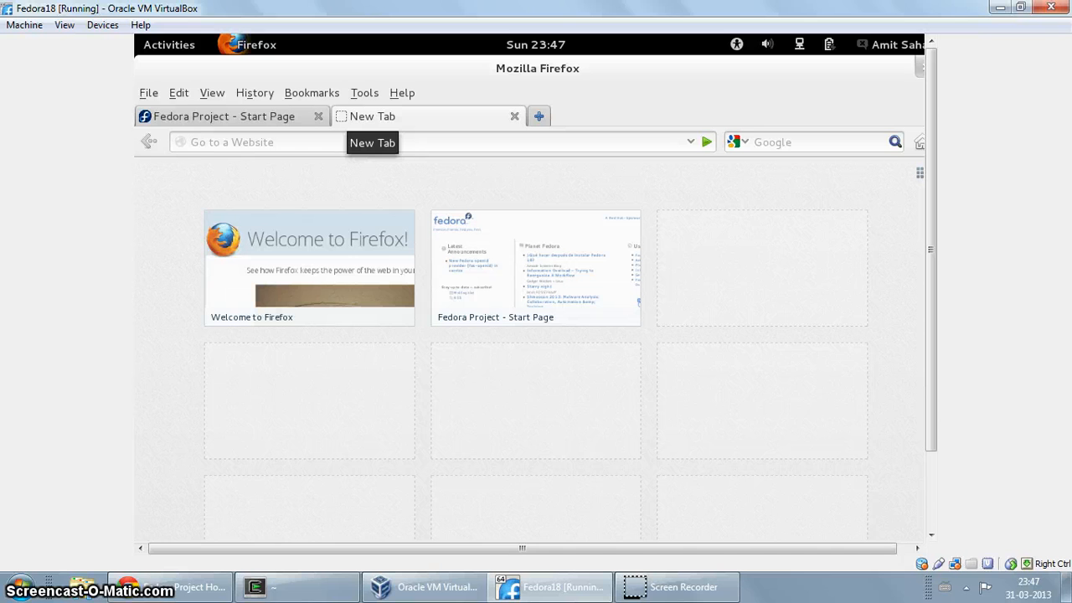
pyautogui.click(772, 143)
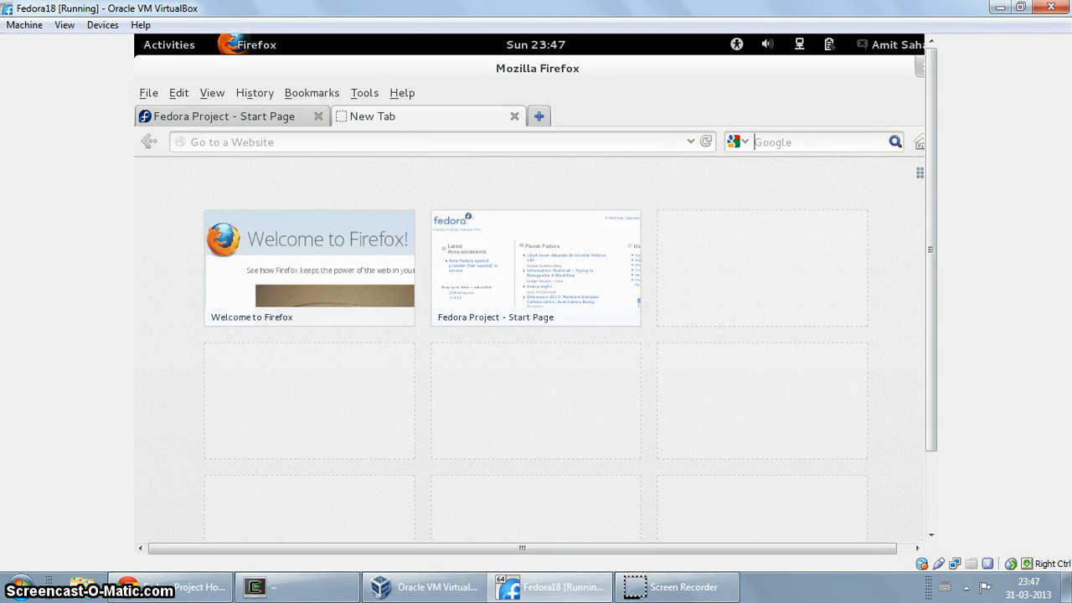
pyautogui.write('fedora')
pyautogui.press('Return')
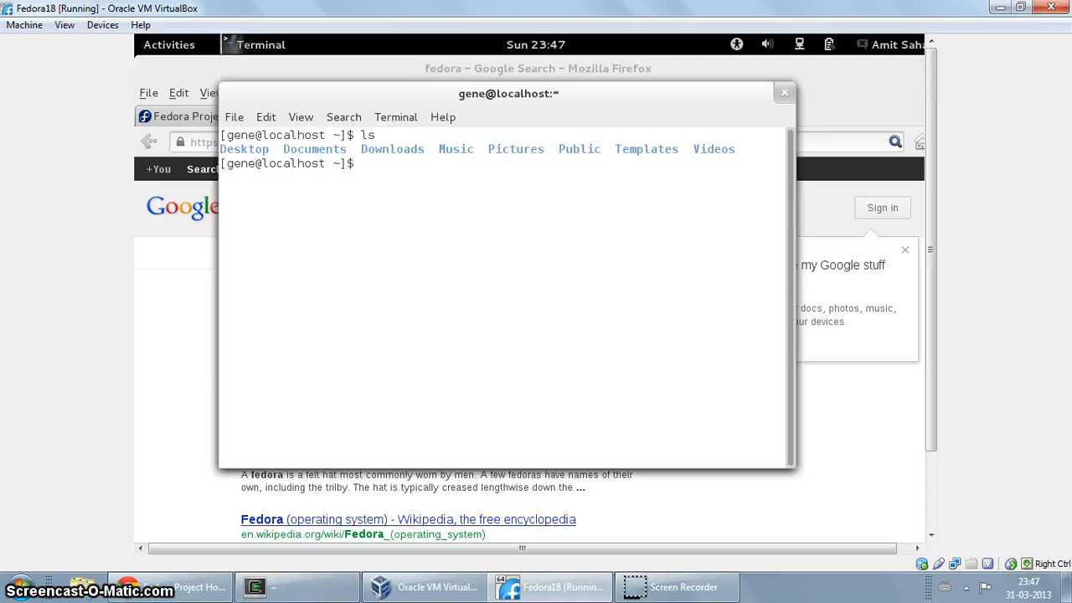
# - Start Python, print 'Hello Fedora', and exit the interpreter with Ctrl+D
pyautogui.write('p')
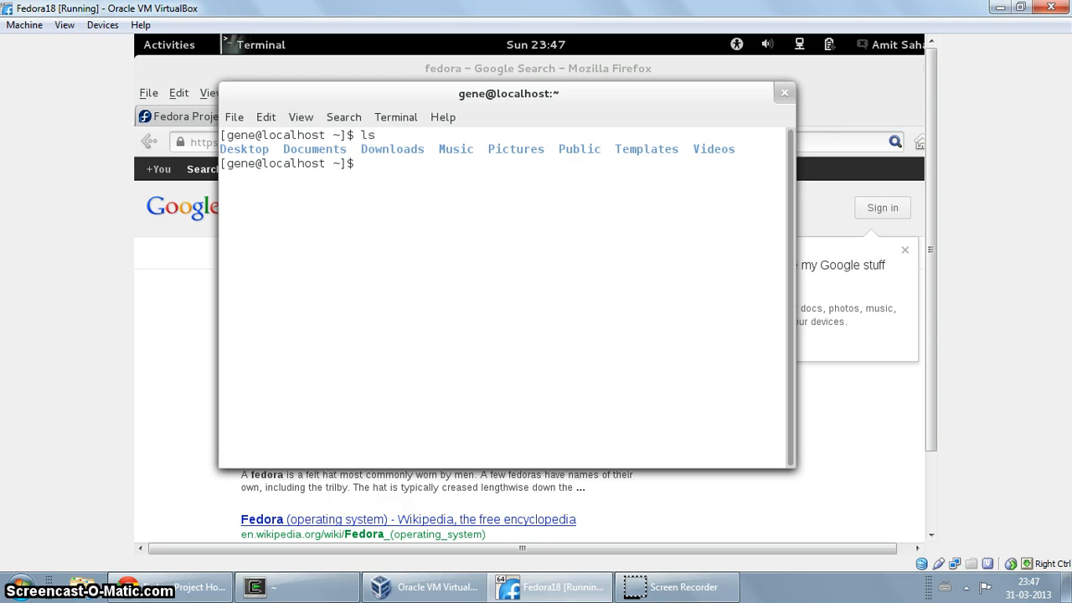
pyautogui.write('python')
pyautogui.press('Return')
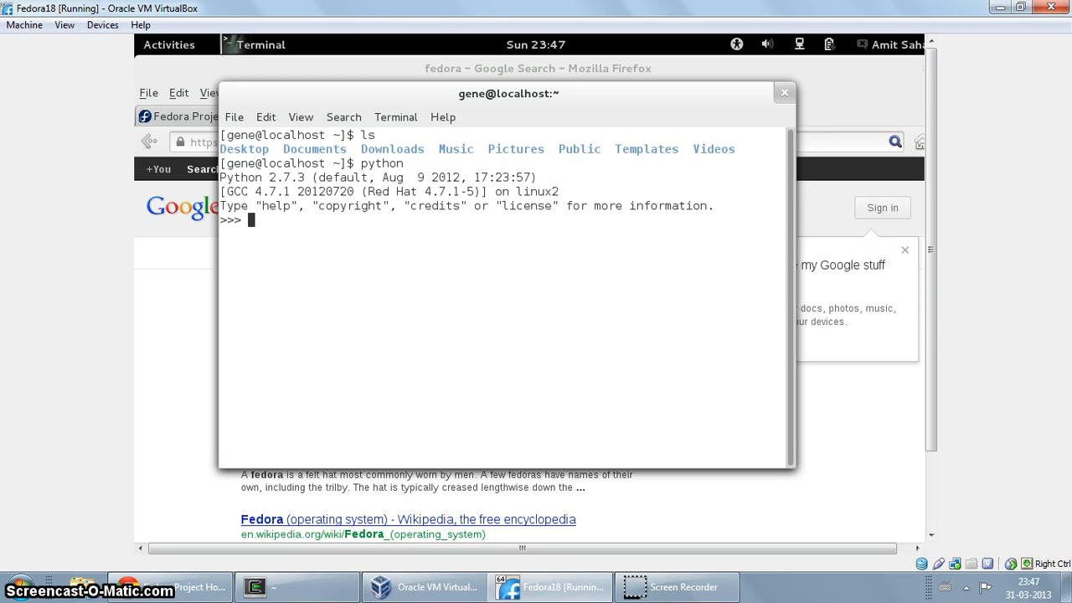
pyautogui.write('prin')
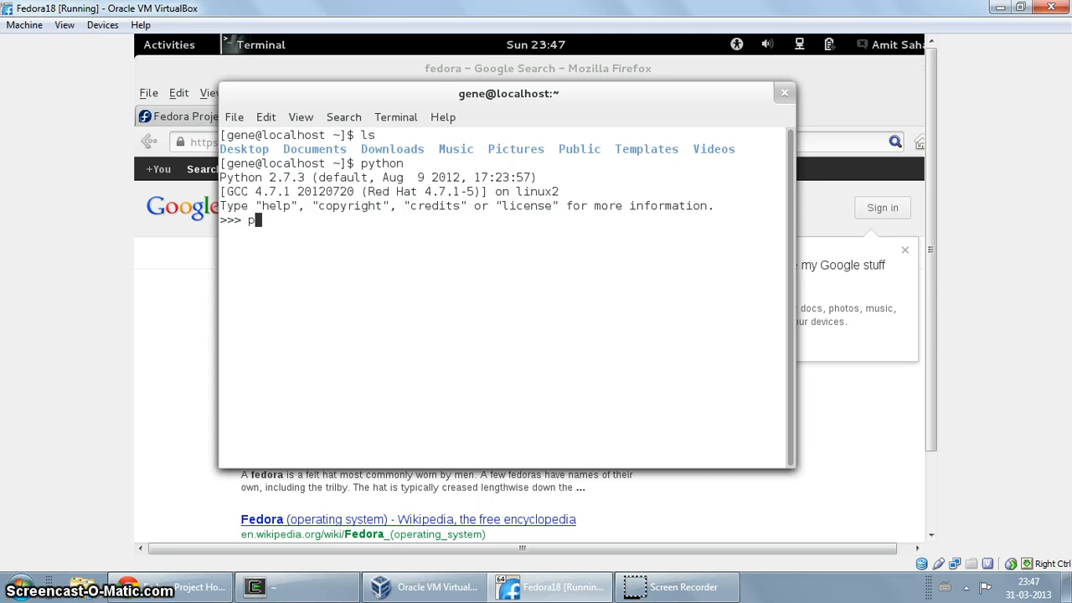
pyautogui.press('BackSpace')
pyautogui.press('BackSpace')
pyautogui.press('BackSpace')
pyautogui.write('rint')
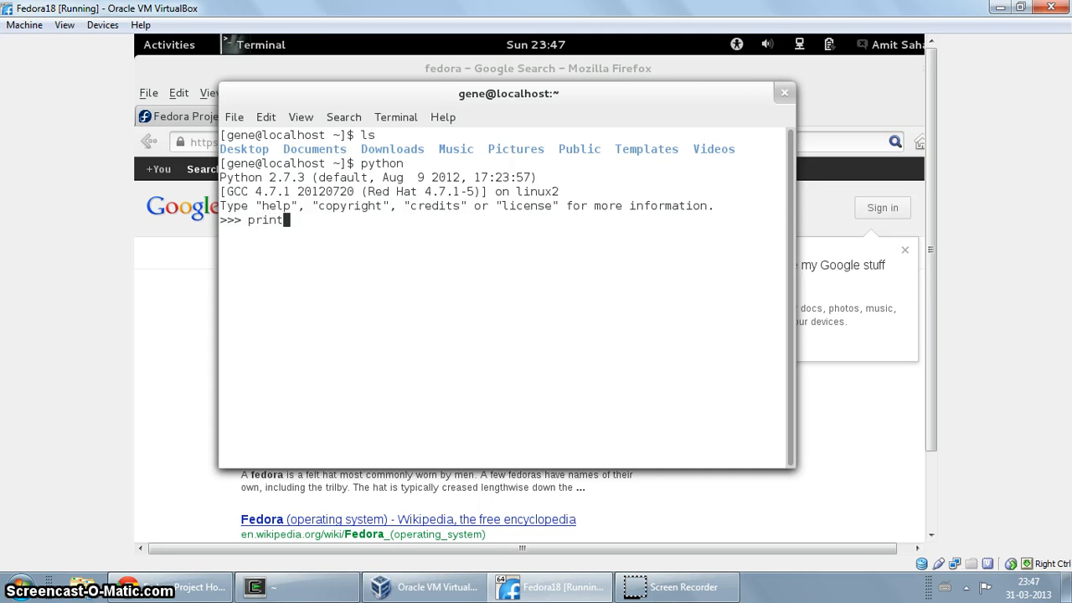
pyautogui.write(" 'Hello Fedora'")
pyautogui.press('Return')
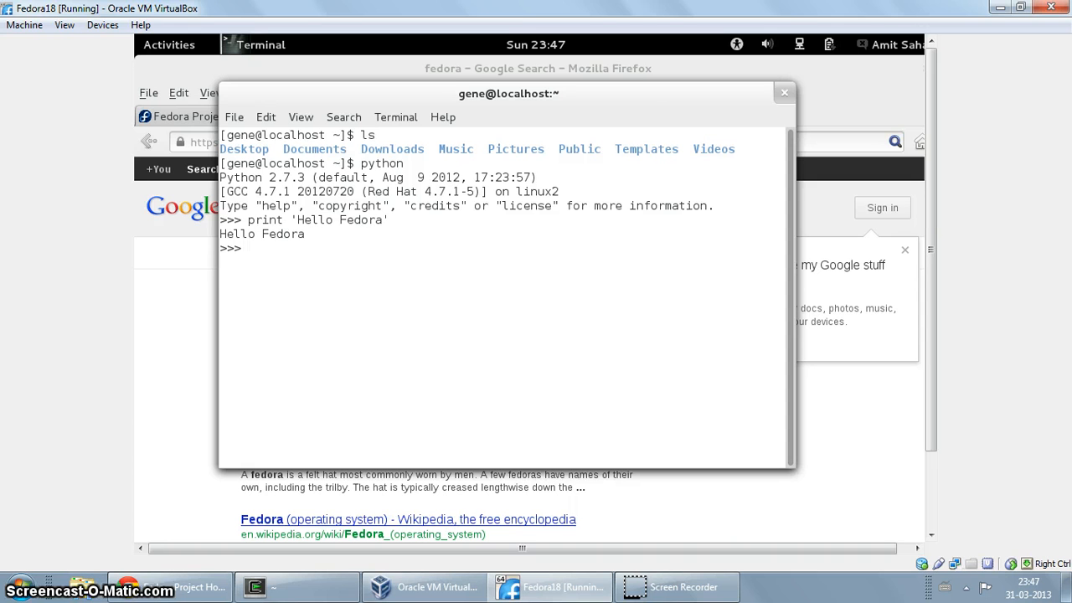
pyautogui.hotkey('ctrl', 'd')
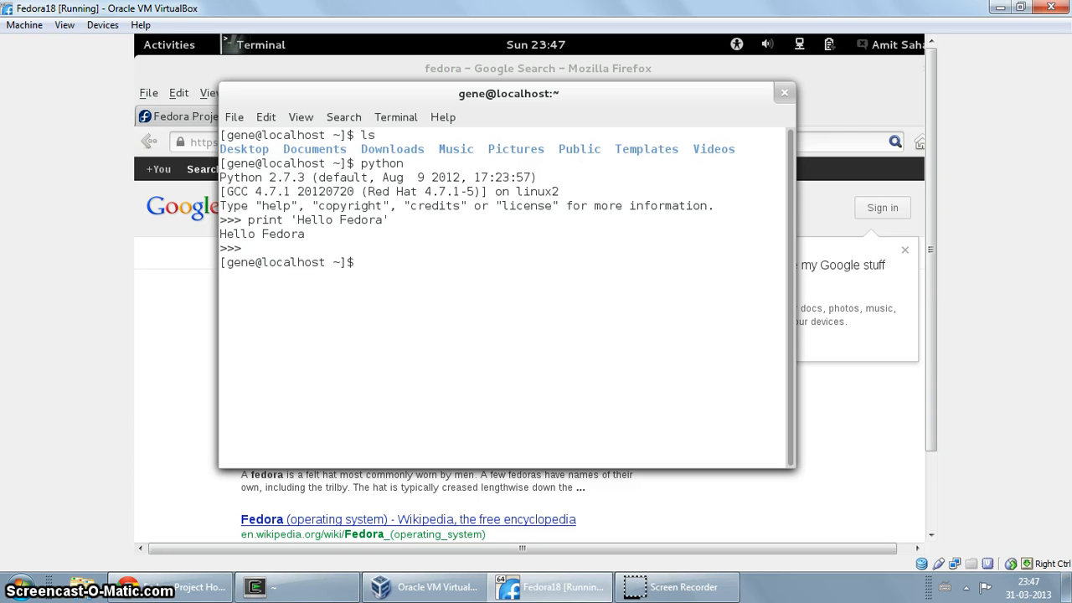
# - Type yum at the shell prompt
pyautogui.write('yu,')
pyautogui.press('BackSpace')
pyautogui.write('m')
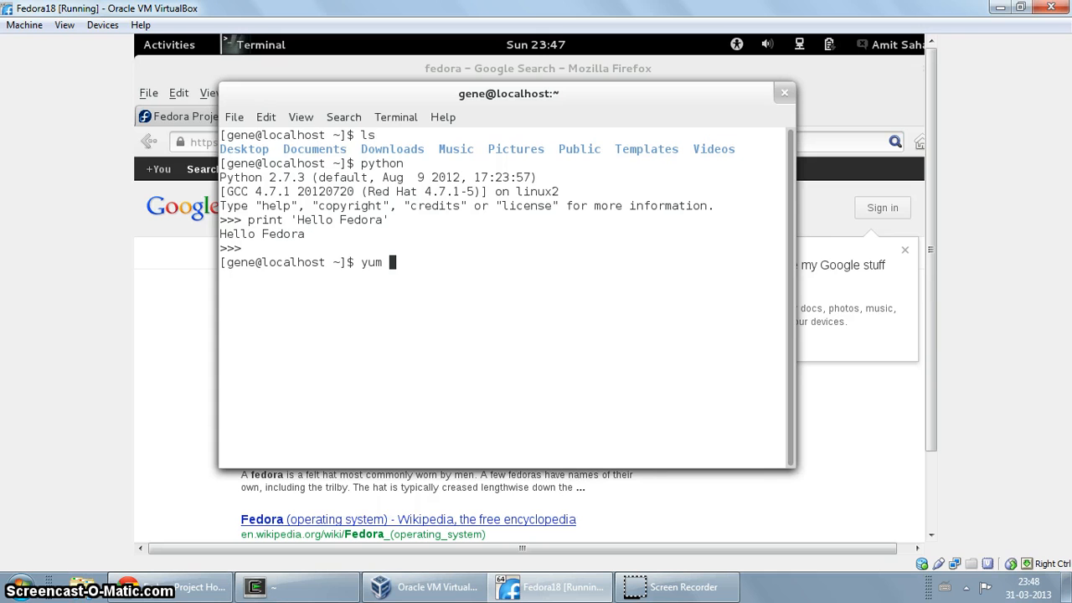
# - Run 'yum search gcc' and maximize the terminal to view more results
pyautogui.write('search gcc')
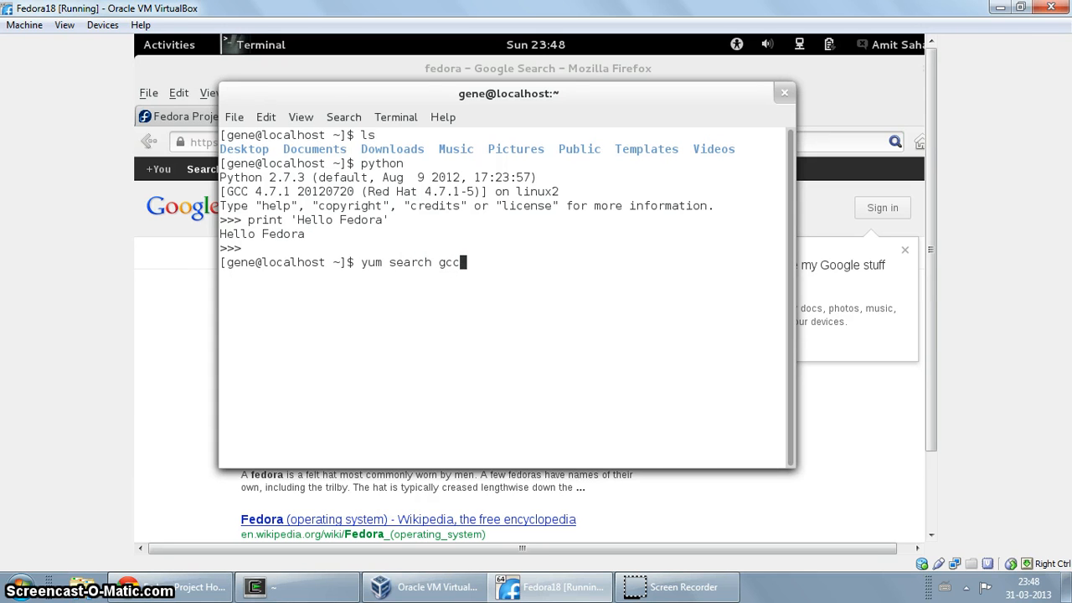
pyautogui.press('Return')
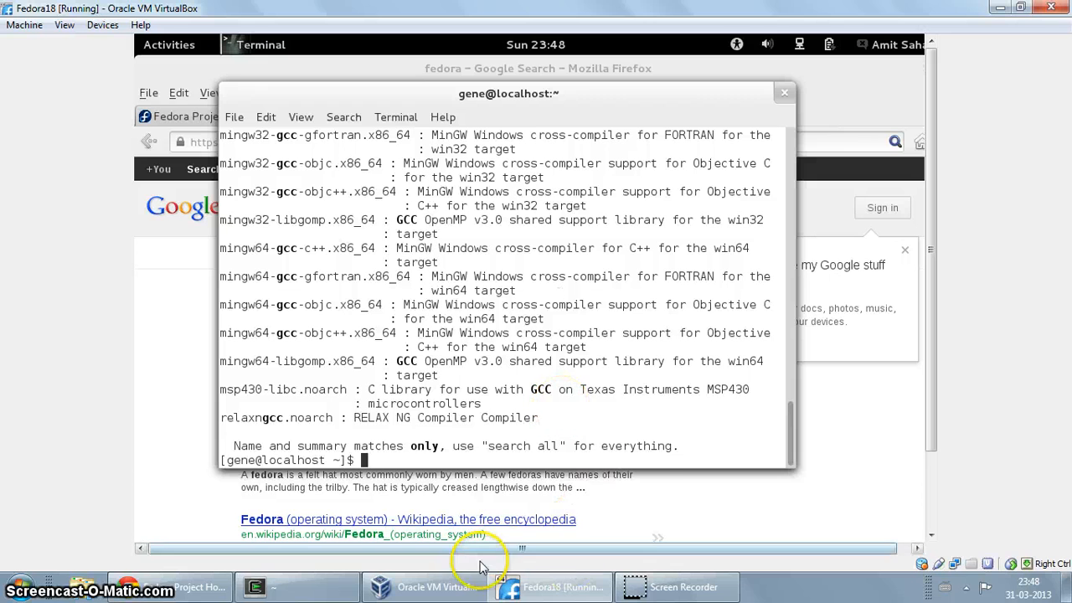
pyautogui.moveTo(470, 594)
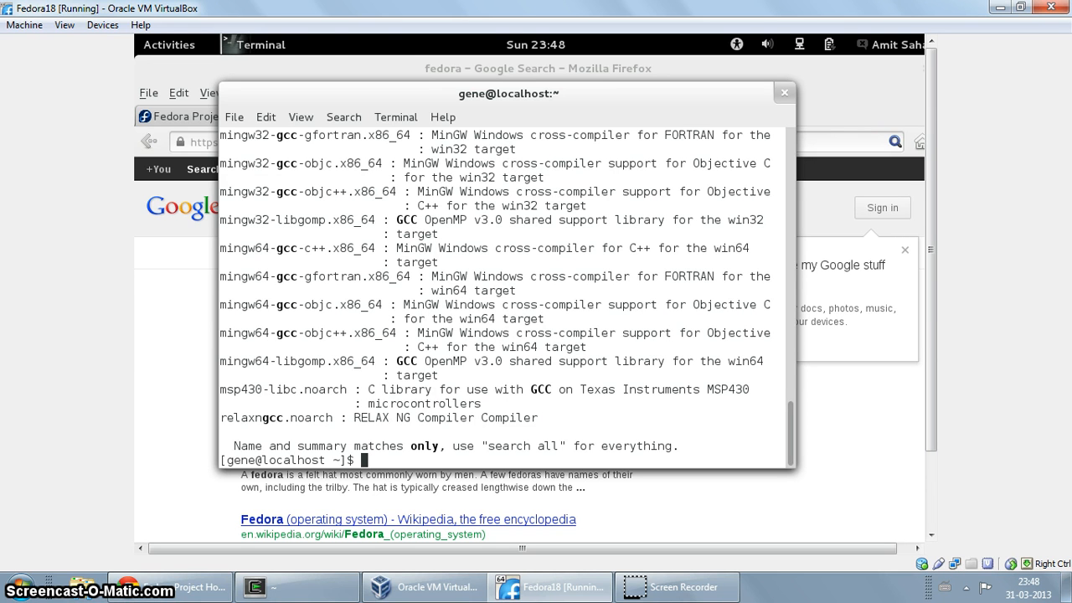
pyautogui.doubleClick(501, 94)
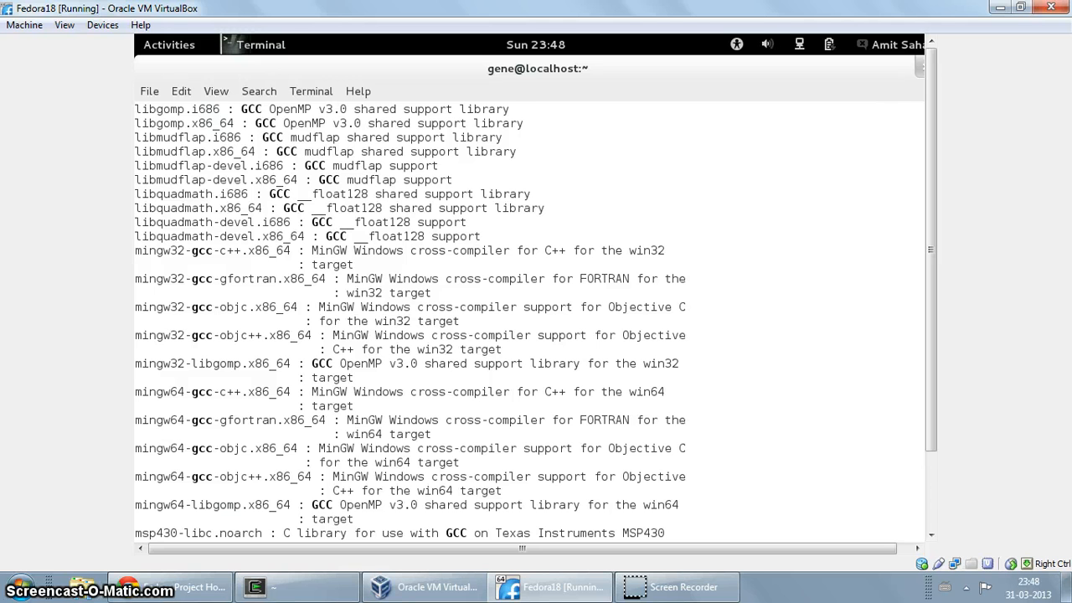
# - Run top to inspect processes and the total memory (1019668), then quit it
pyautogui.hotkey('ctrl', 'l')
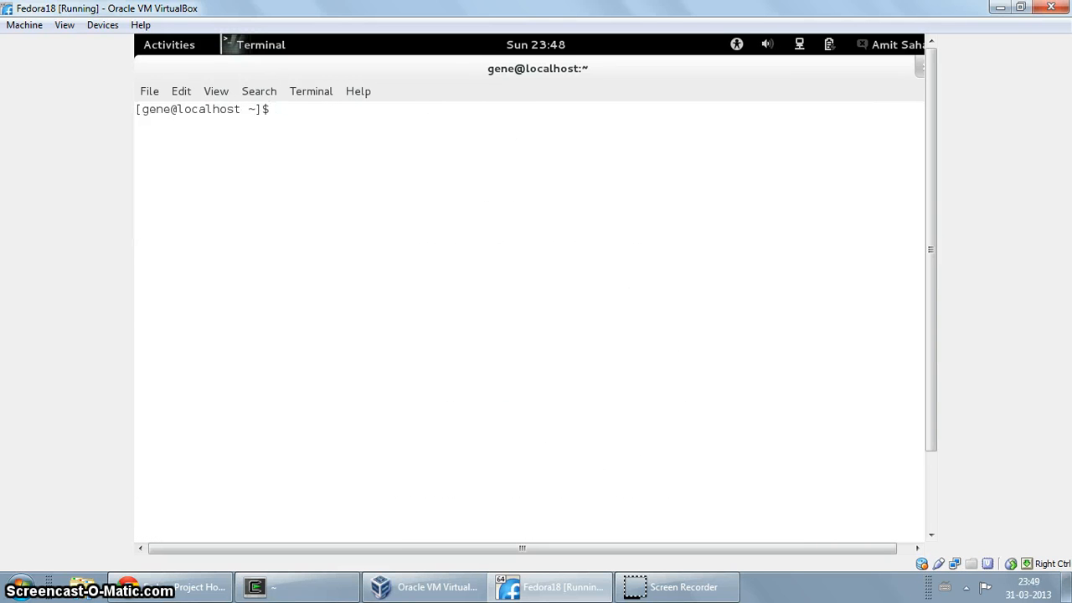
pyautogui.write('top')
pyautogui.press('Return')
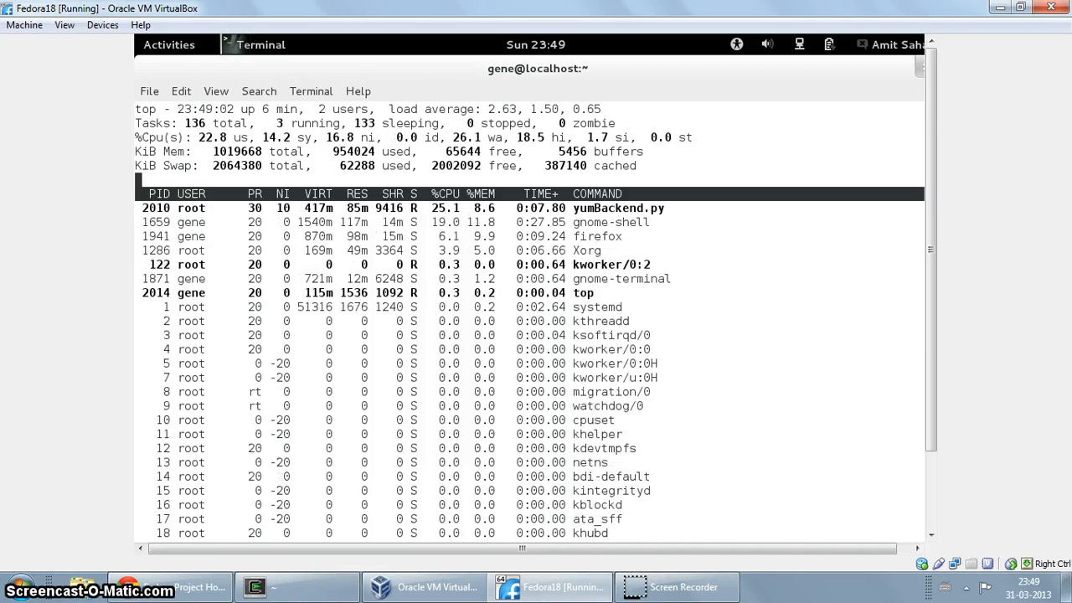
pyautogui.doubleClick(217, 152)
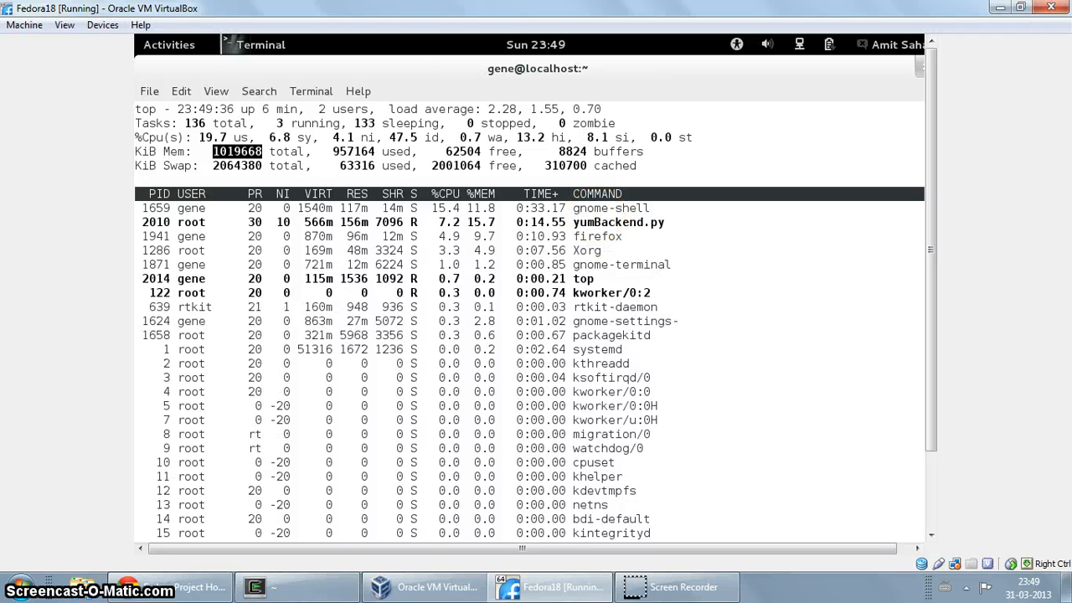
pyautogui.press('q')
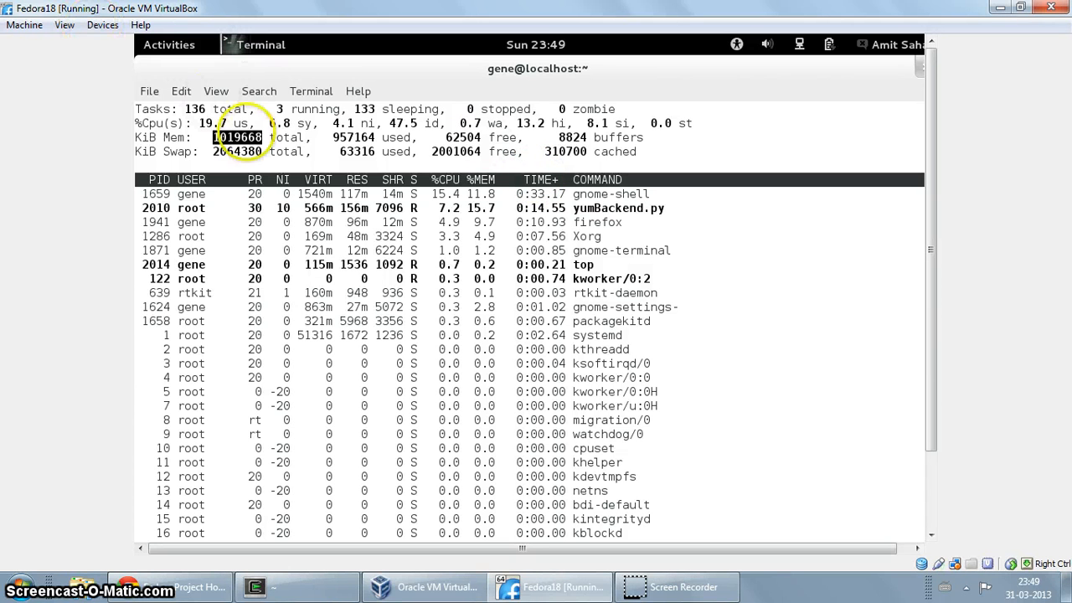
pyautogui.click(316, 159)
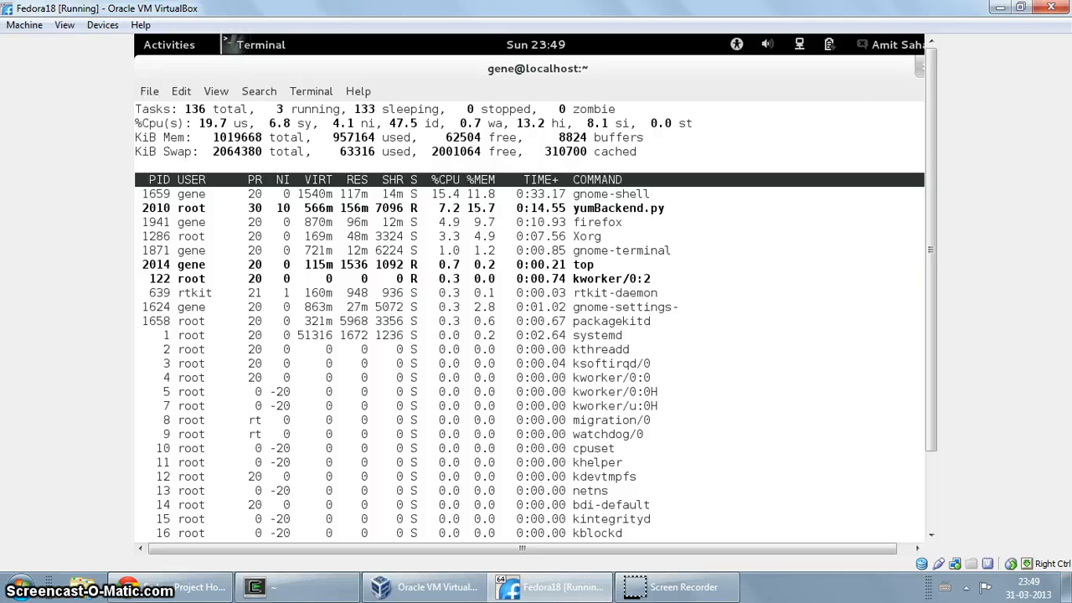
pyautogui.scroll(-2, 851, 262)
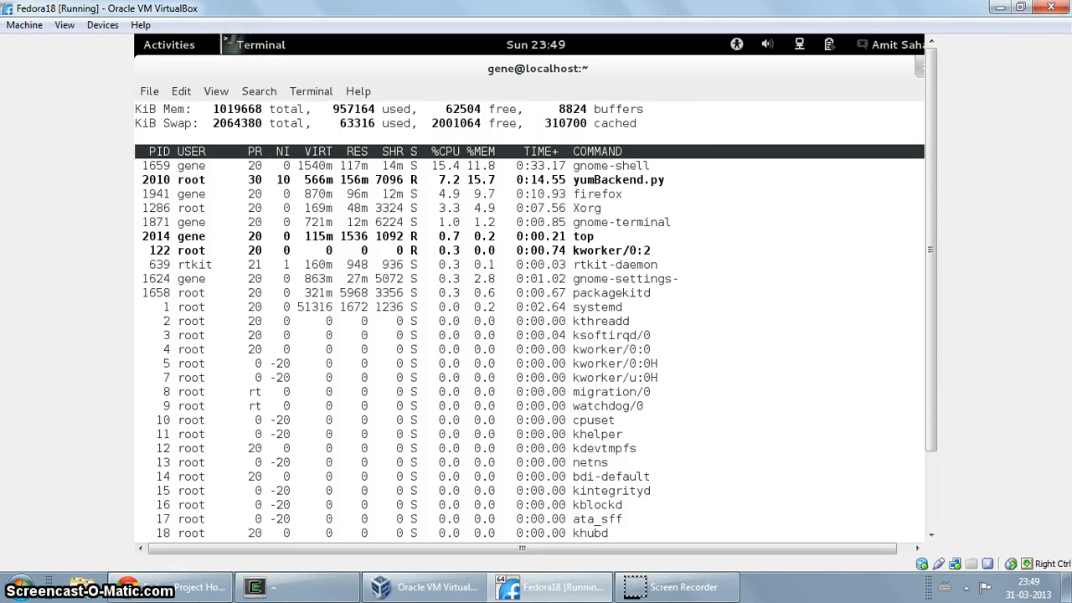
# - Run sudo poweroff and enter the administrator password to shut down Fedora
pyautogui.write('q')
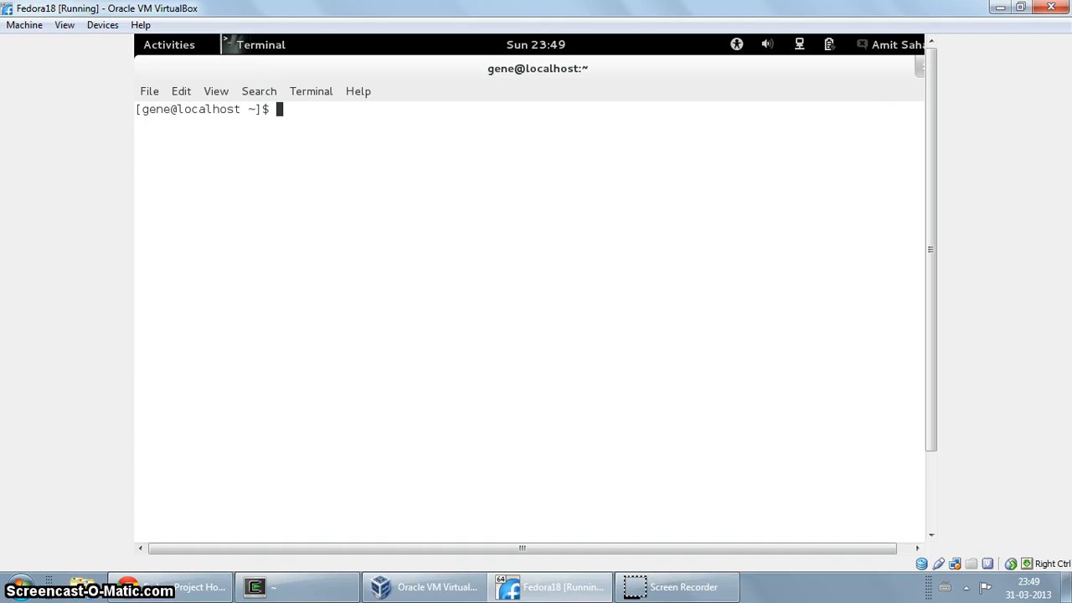
pyautogui.write('sudo powe')
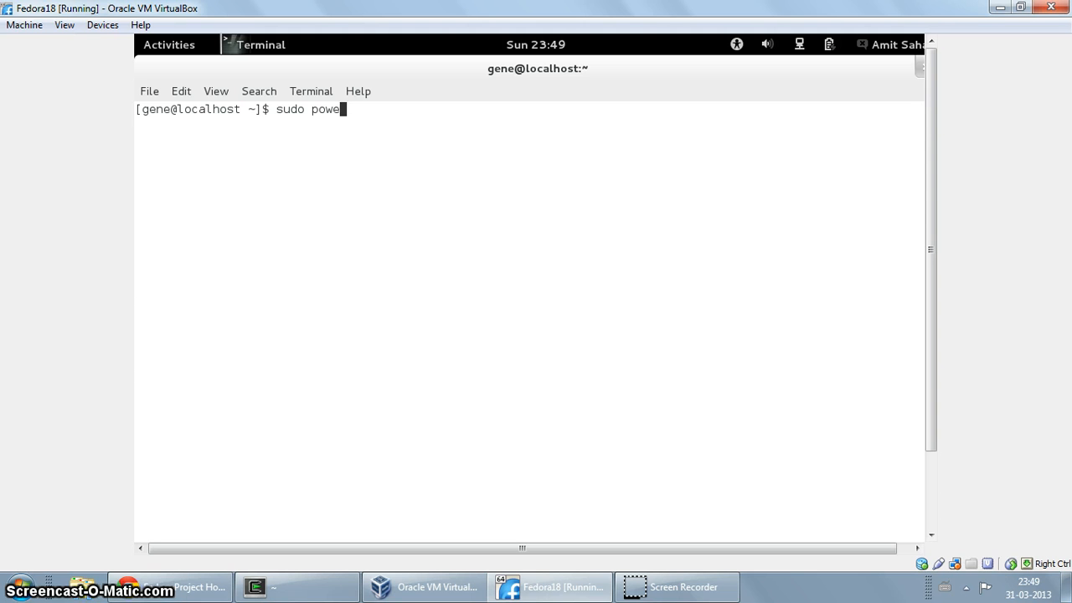
pyautogui.write('ro')
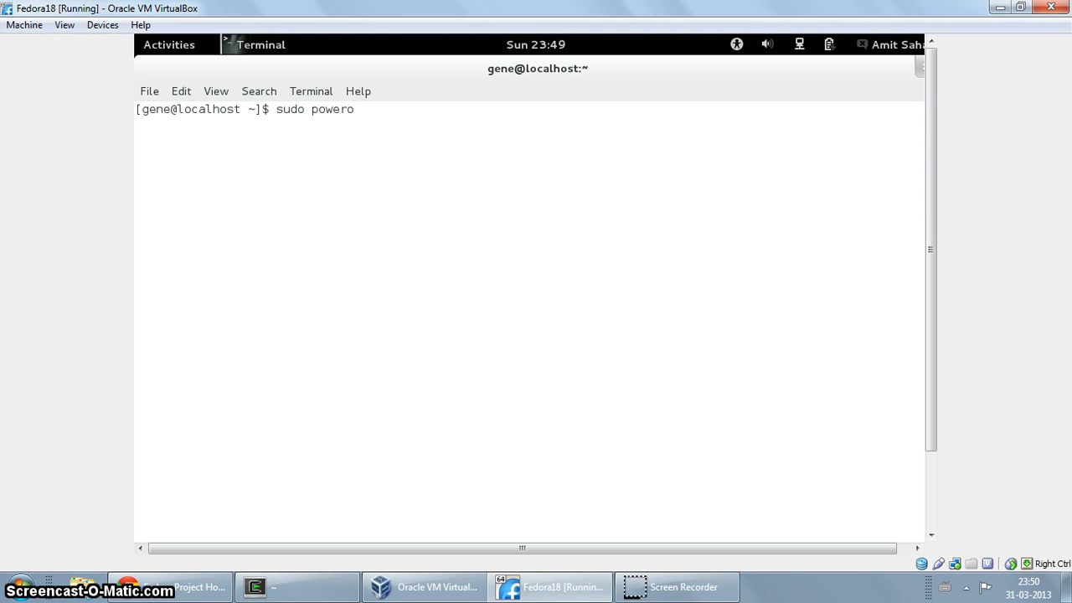
pyautogui.write('ff')
pyautogui.press('Return')
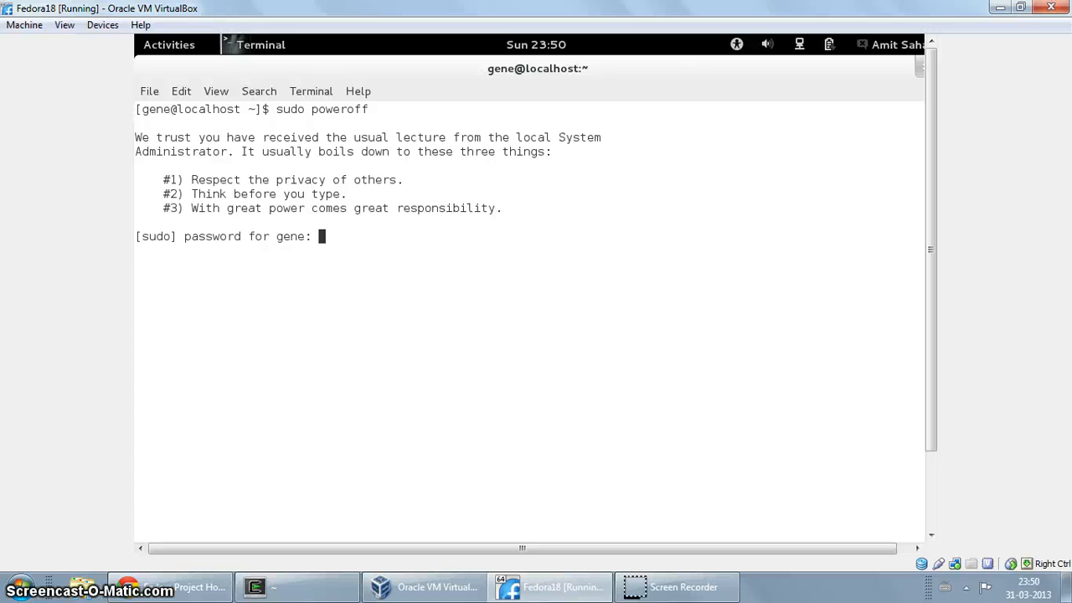
pyautogui.press('Return')
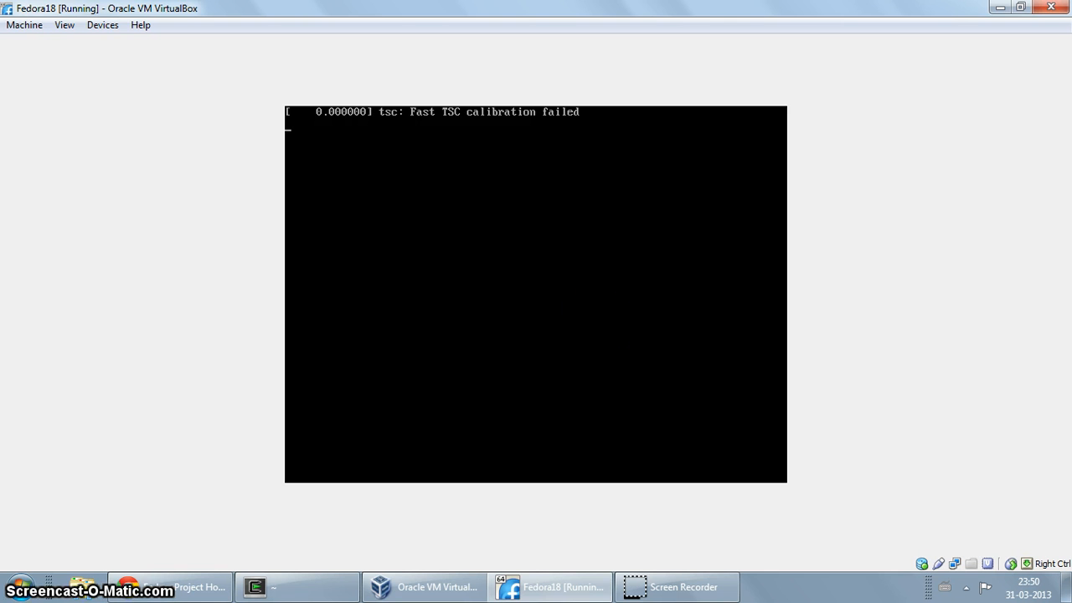
# - Check Fedora18's System Motherboard and Processor settings, then close its window and power it off
pyautogui.click(667, 598)
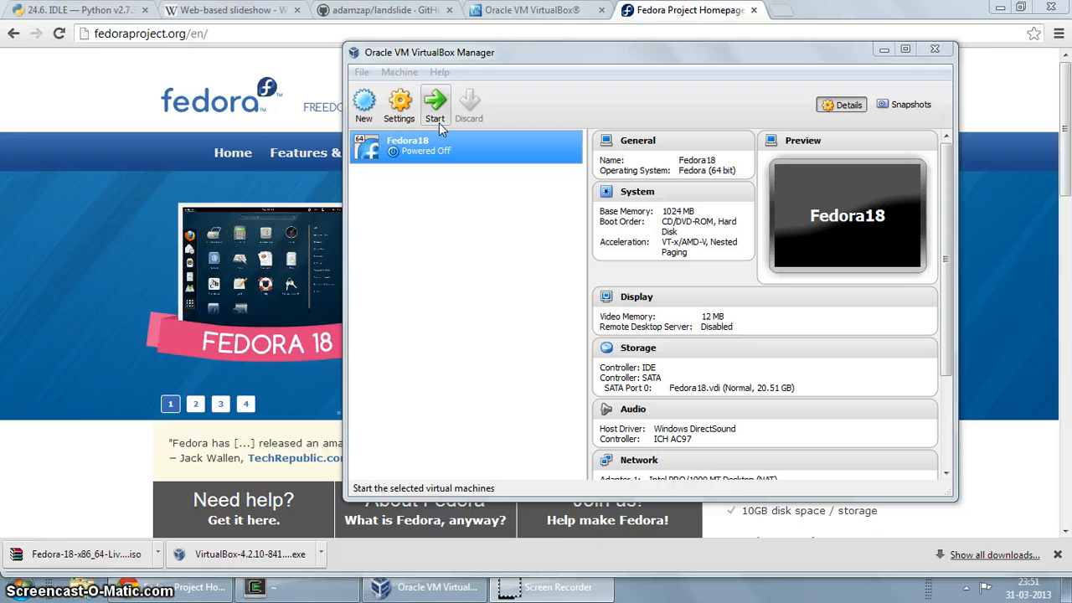
pyautogui.click(398, 122)
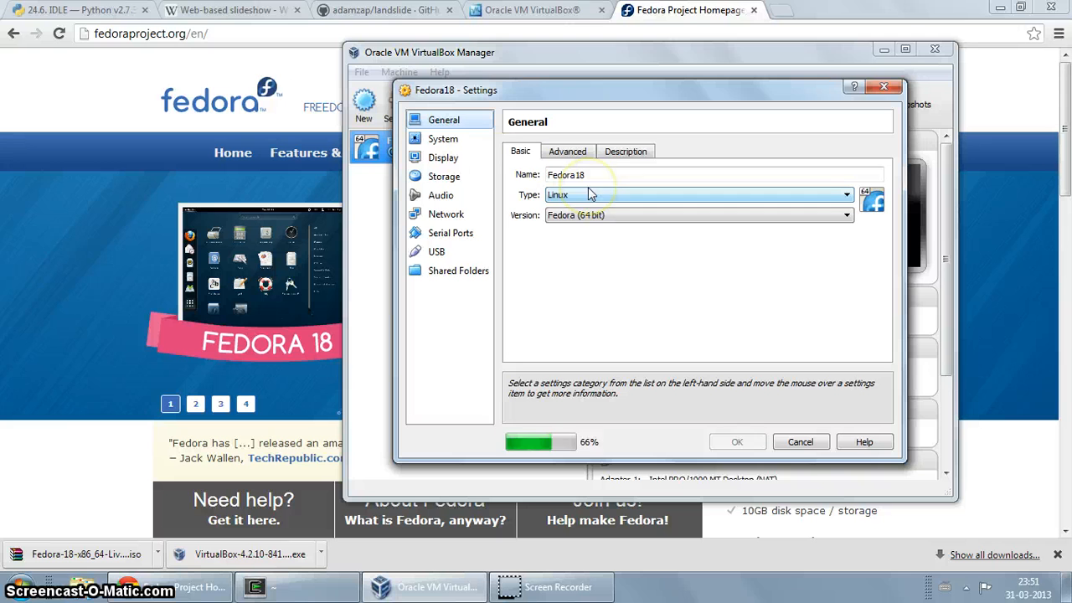
pyautogui.click(443, 139)
pyautogui.click(774, 177)
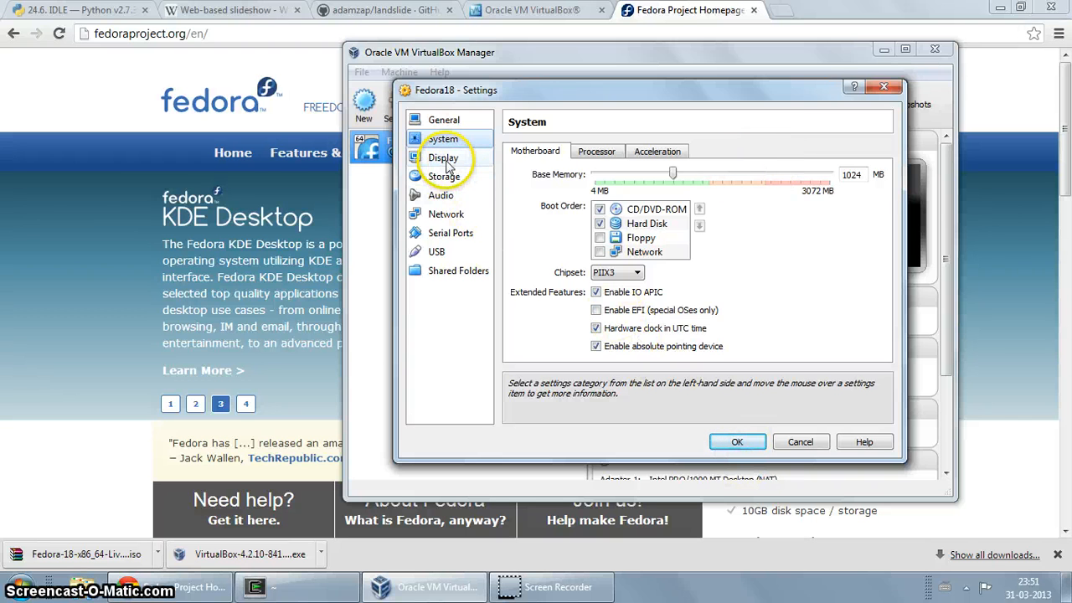
pyautogui.click(596, 156)
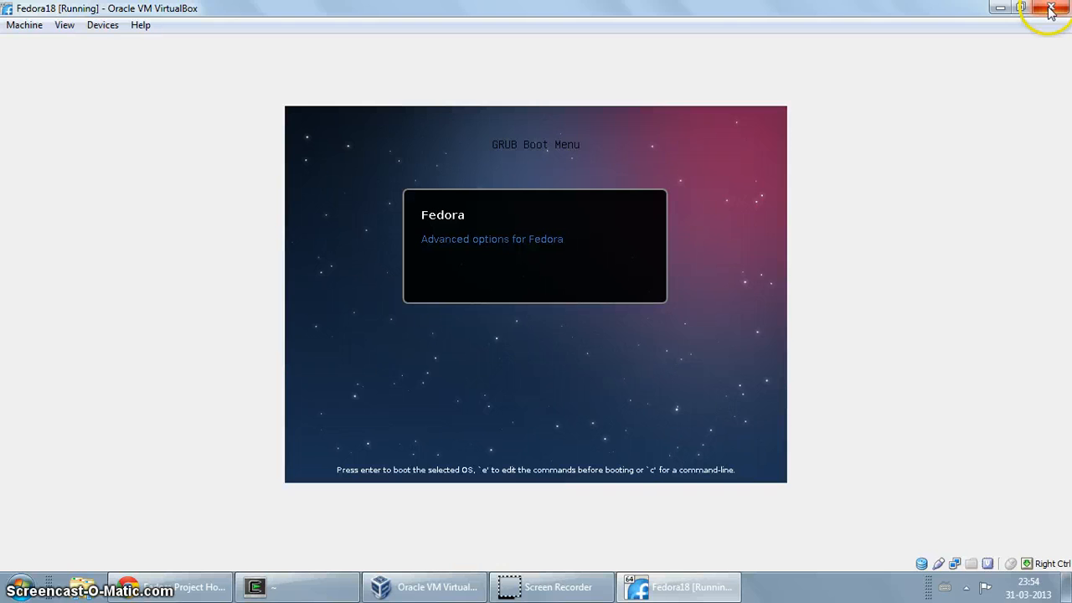
pyautogui.click(1052, 6)
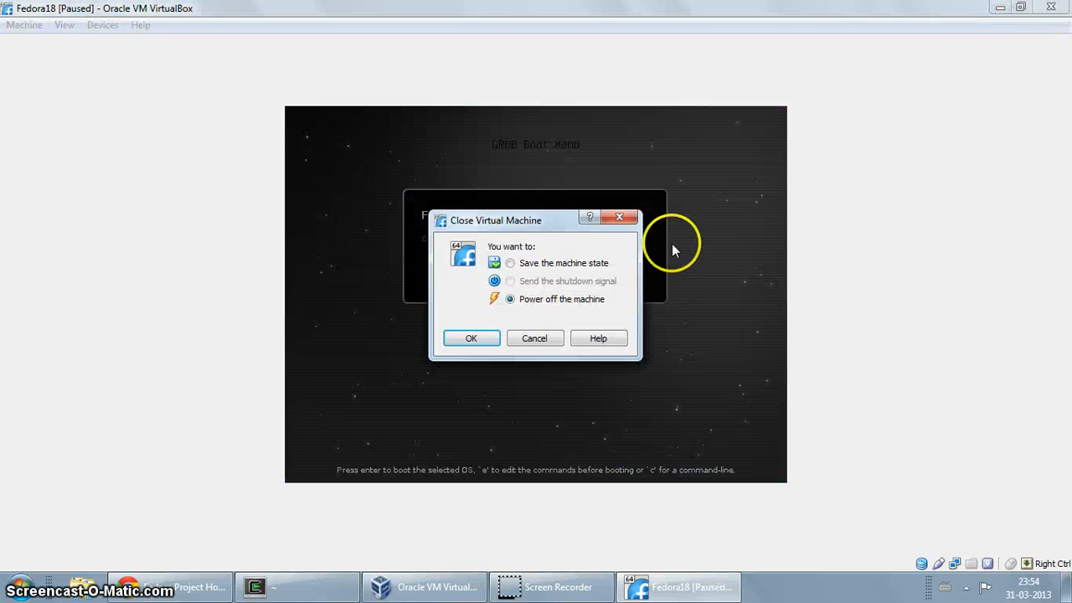
pyautogui.click(471, 338)
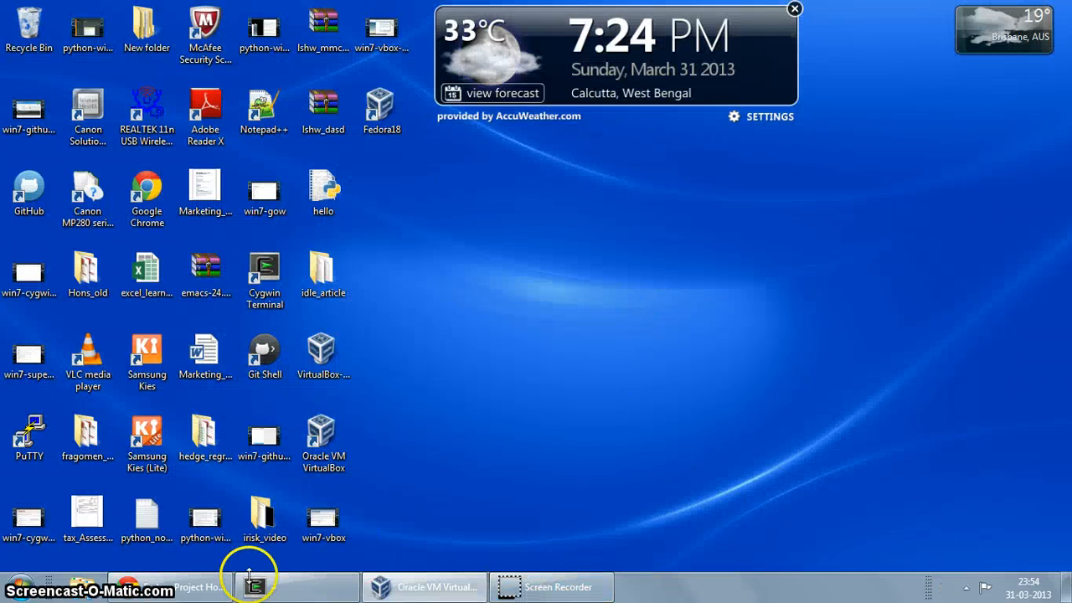
# - Create a Fedora18 desktop shortcut from the Machine menu and launch the VM from it
pyautogui.click(423, 584)
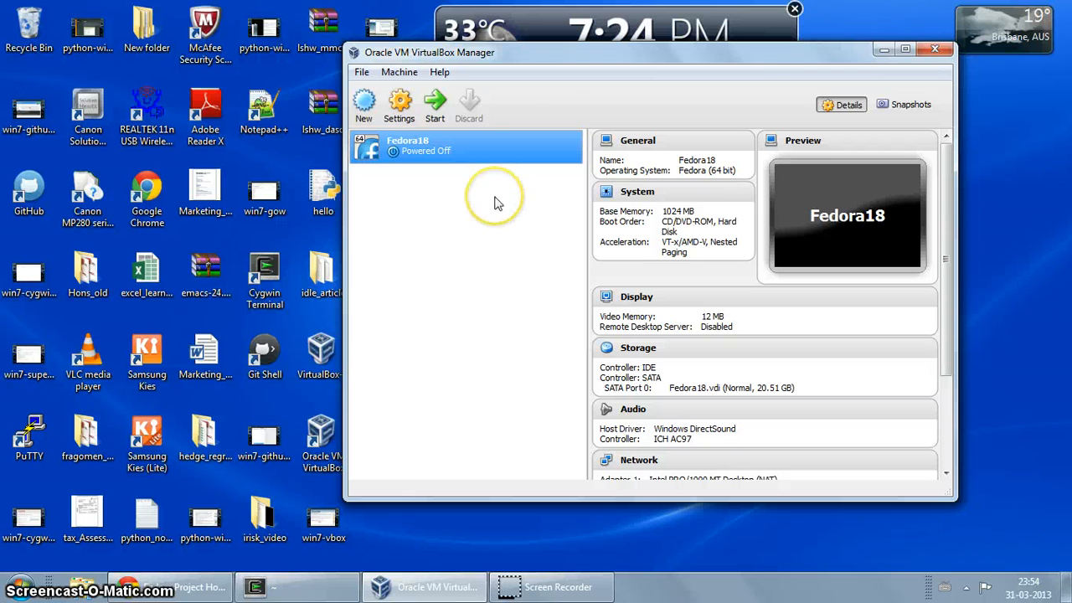
pyautogui.click(394, 73)
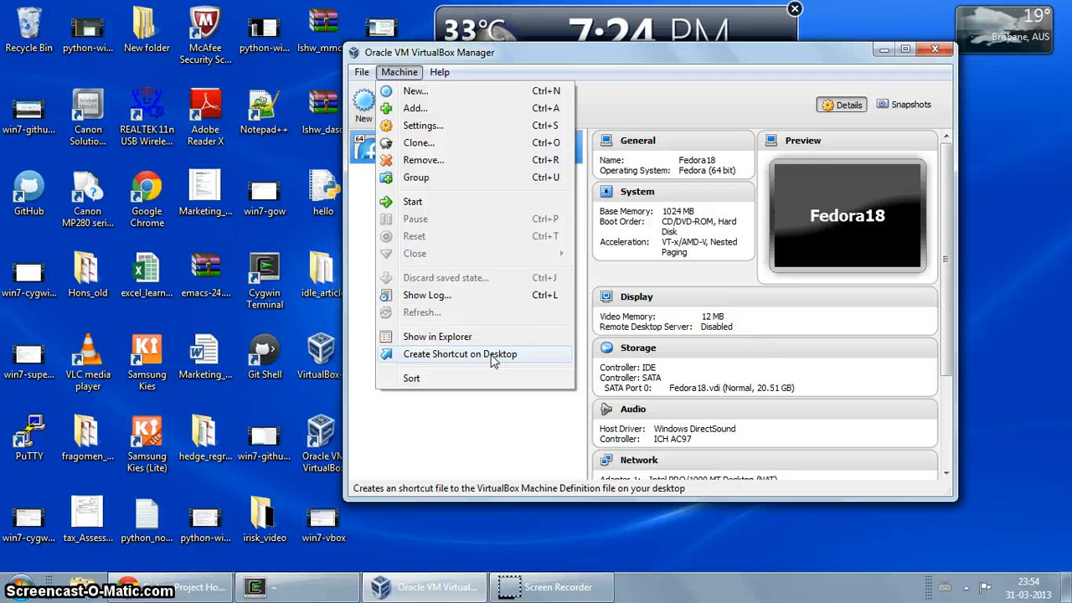
pyautogui.click(593, 98)
pyautogui.moveTo(602, 54); pyautogui.dragTo(748, 54)
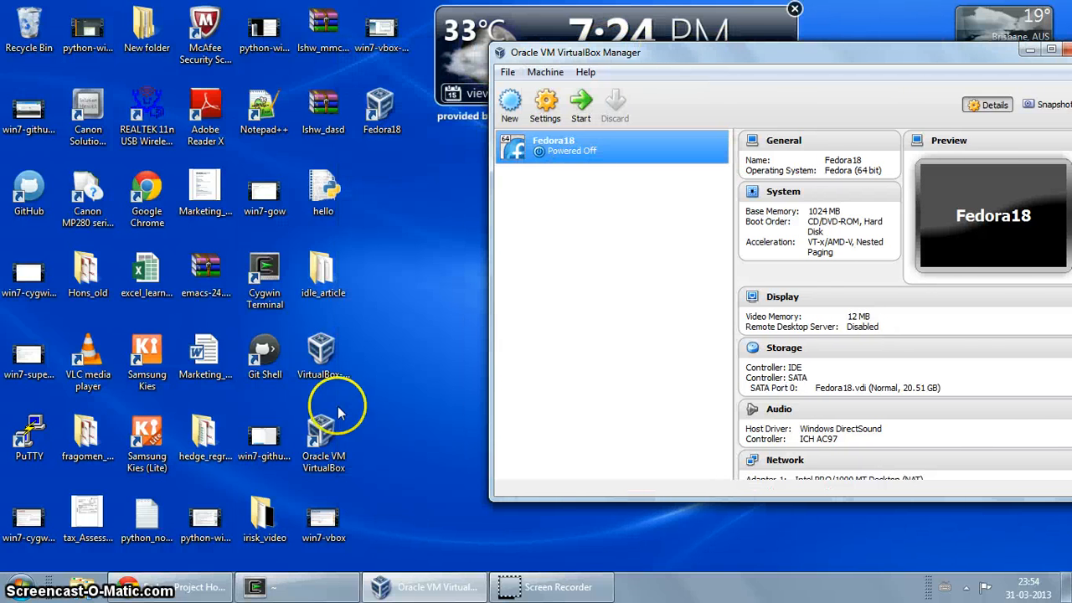
pyautogui.click(384, 131)
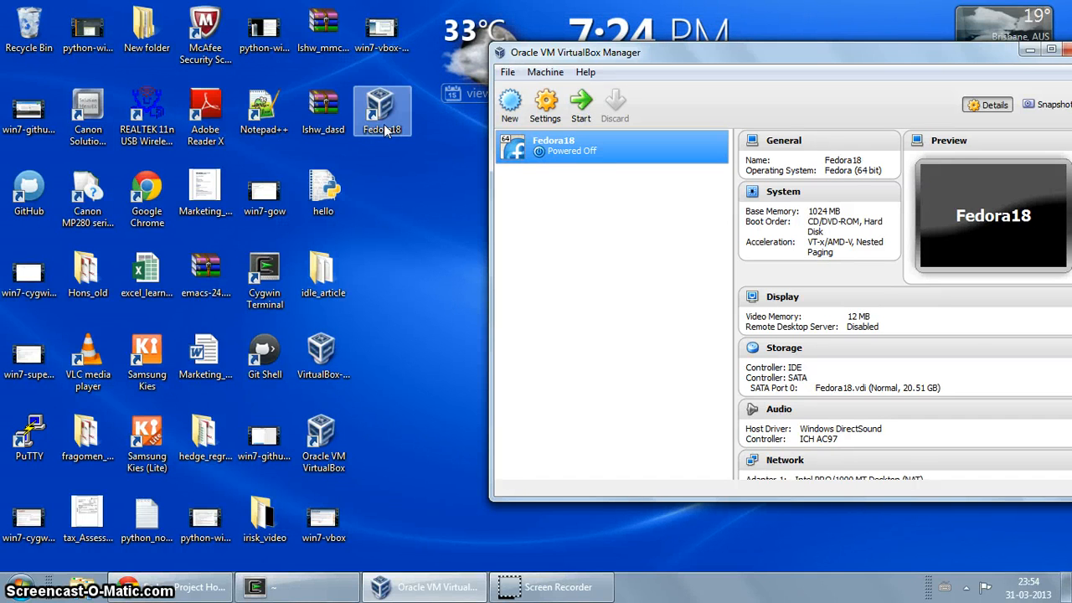
pyautogui.doubleClick(387, 126)
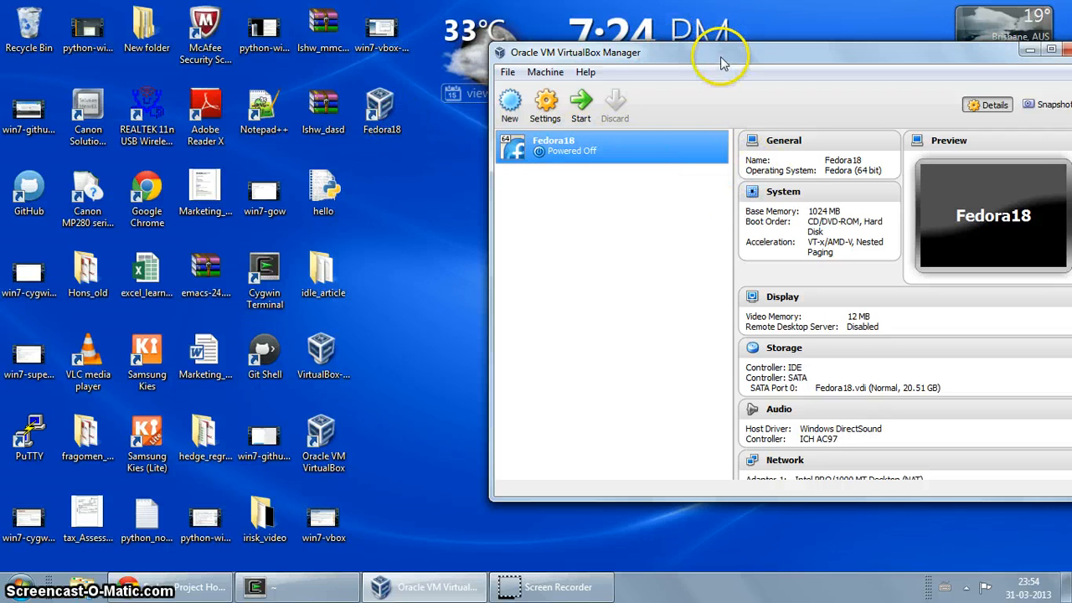
# - Bring Chrome with the Fedora Project homepage to the front
pyautogui.moveTo(720, 56); pyautogui.dragTo(695, 46)
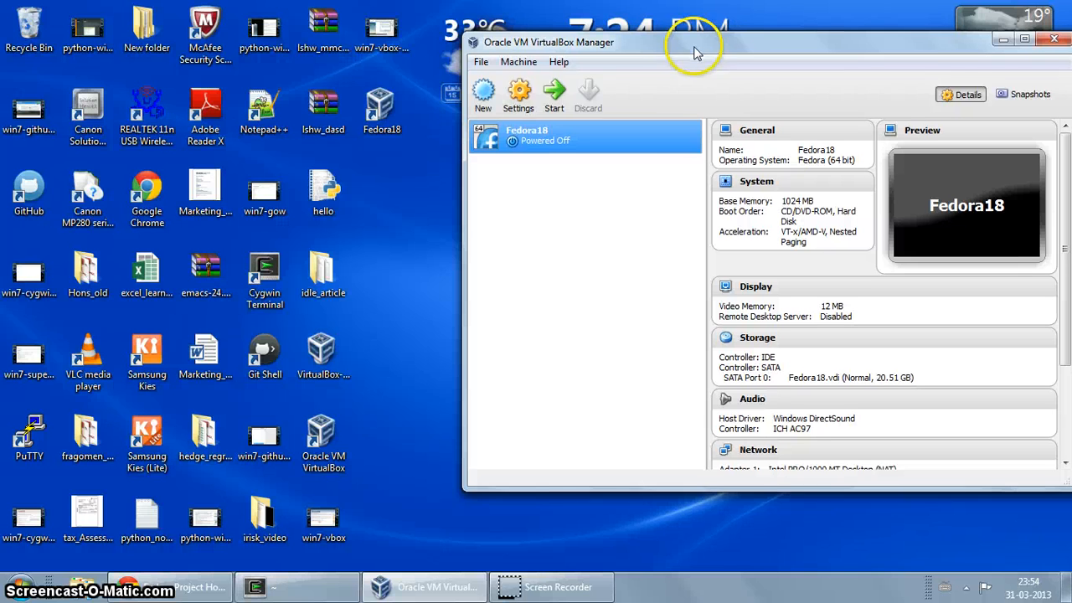
pyautogui.click(526, 62)
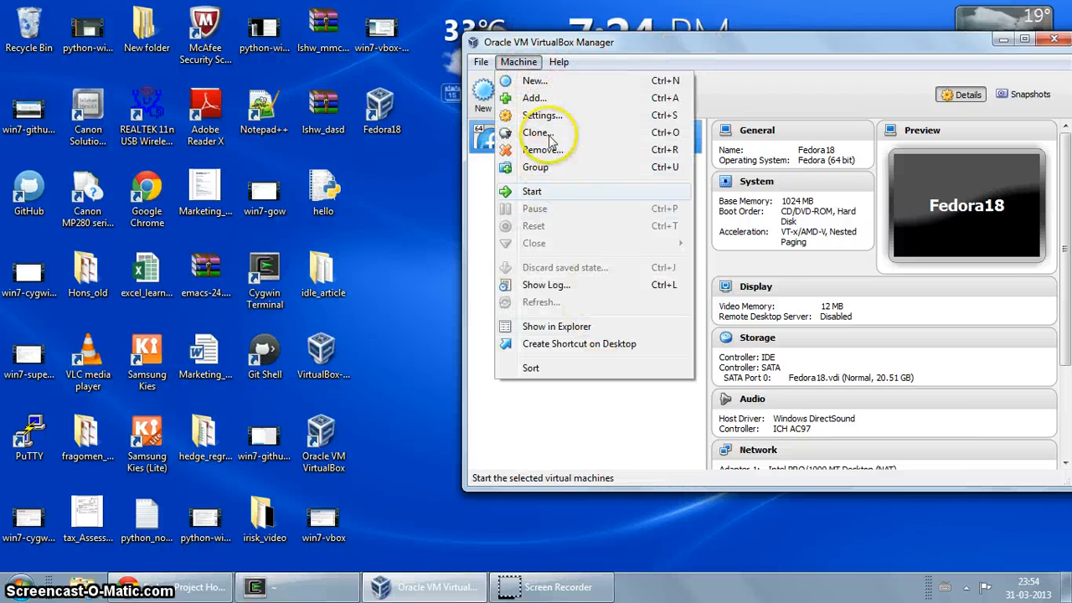
pyautogui.moveTo(559, 62)
pyautogui.click(694, 50)
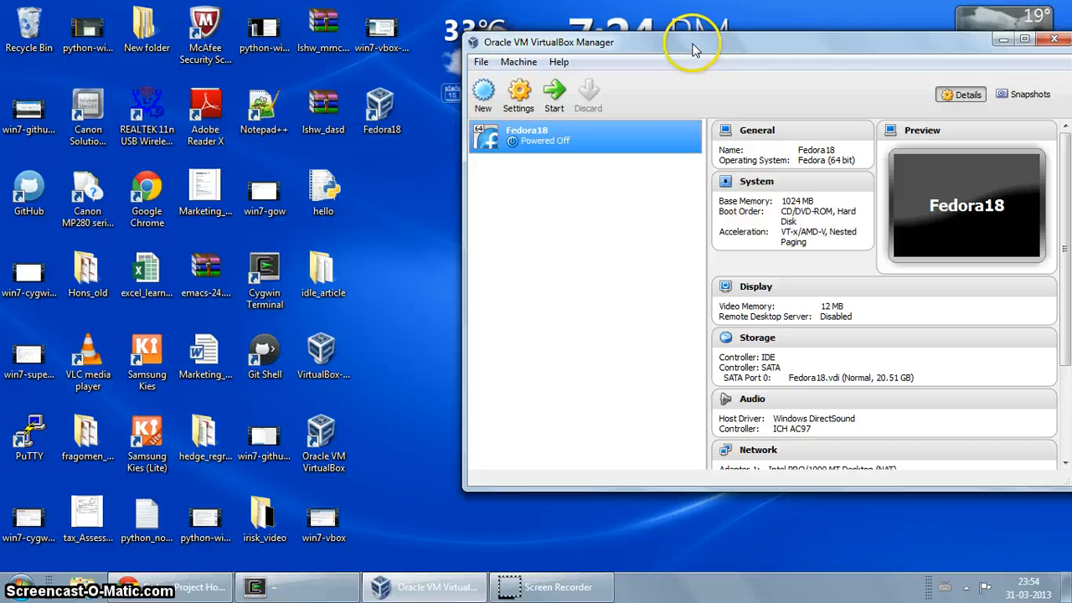
pyautogui.click(168, 586)
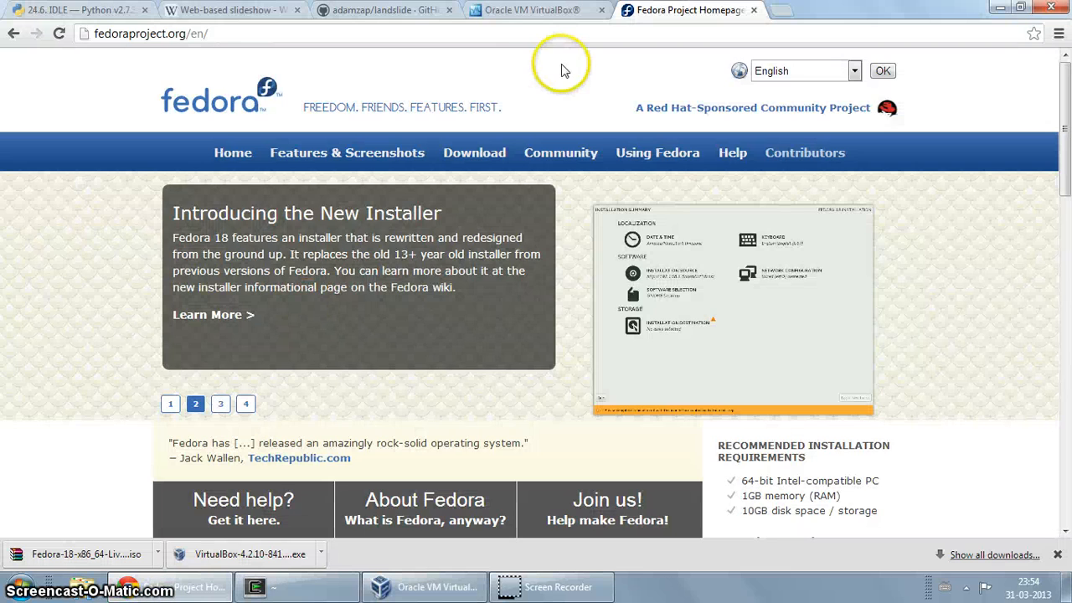
# - Show the VirtualBox User Manual tab in Chrome, then bring VirtualBox Manager back in front
pyautogui.click(506, 11)
pyautogui.scroll(5, 280, 205)
pyautogui.scroll(6, 277, 204)
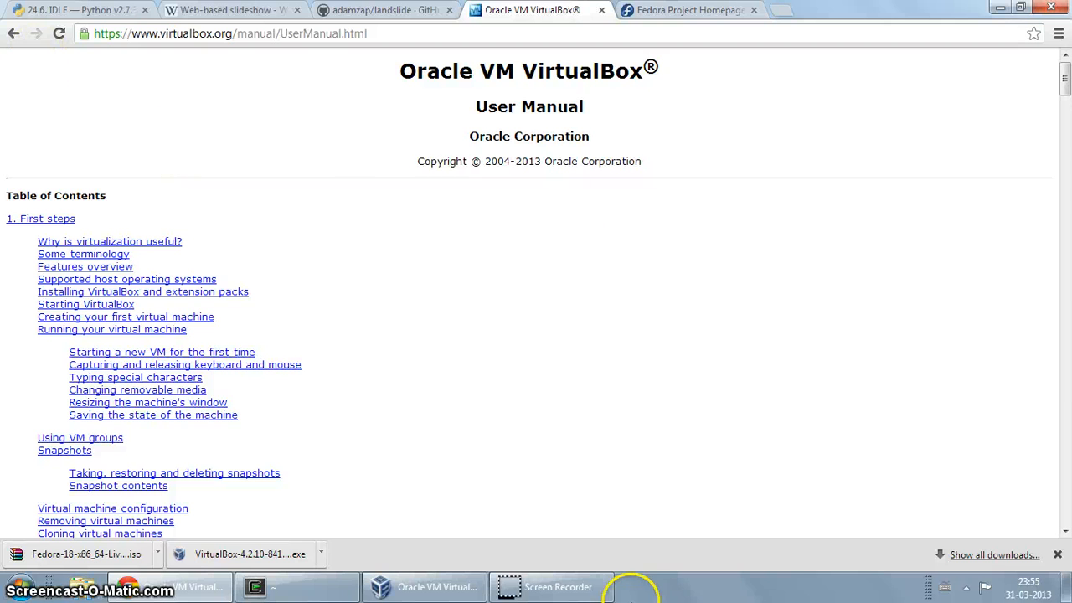
pyautogui.click(474, 589)
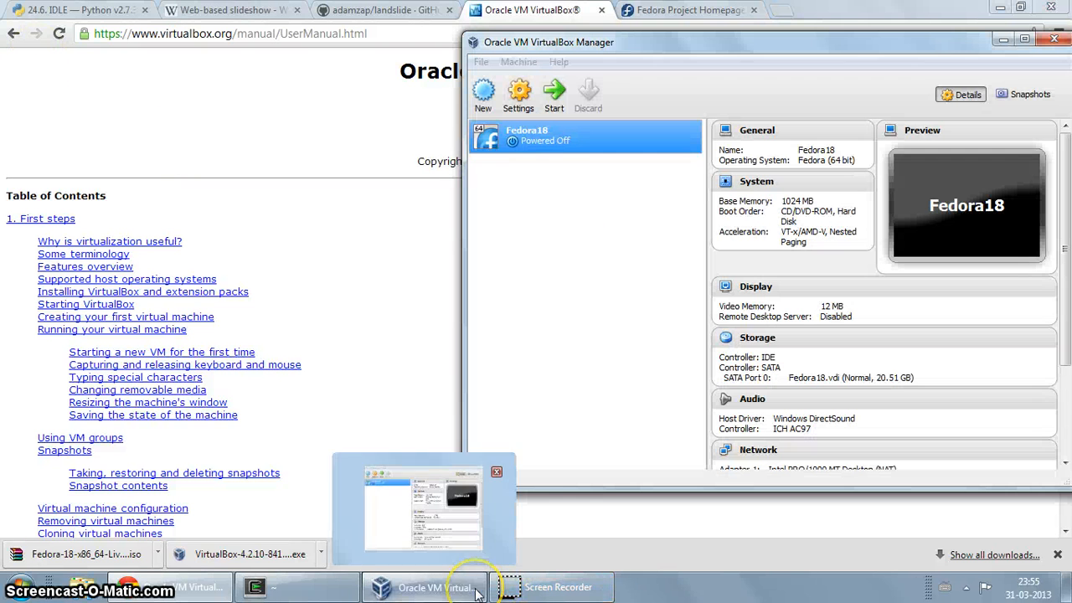